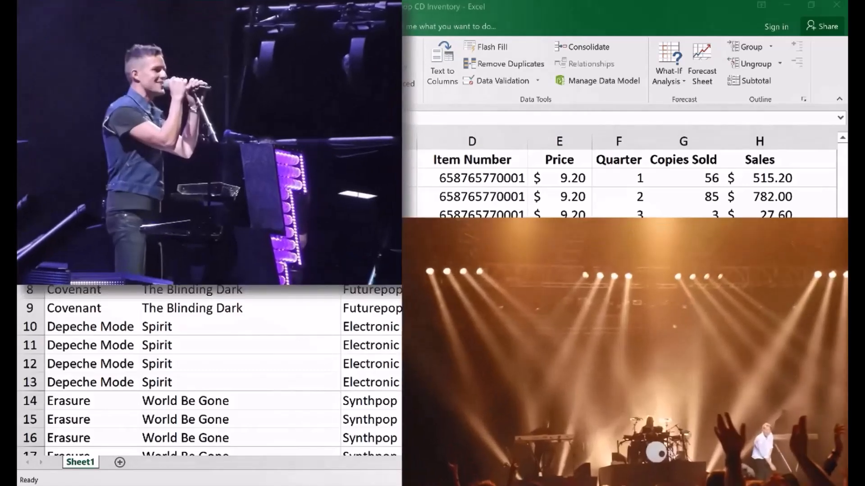
- Freeze the header row of the CD inventory by freezing the panes above row 2
scroll(209, 369, "down", 4)
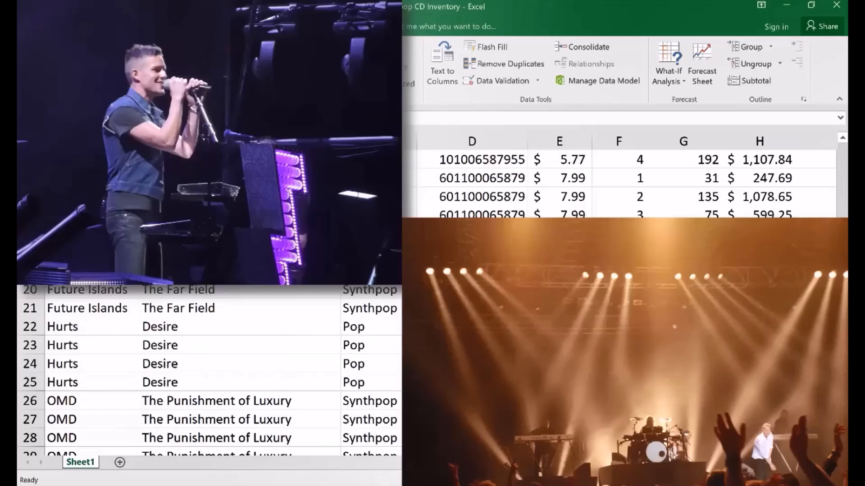
scroll(413, 205, "down", 3)
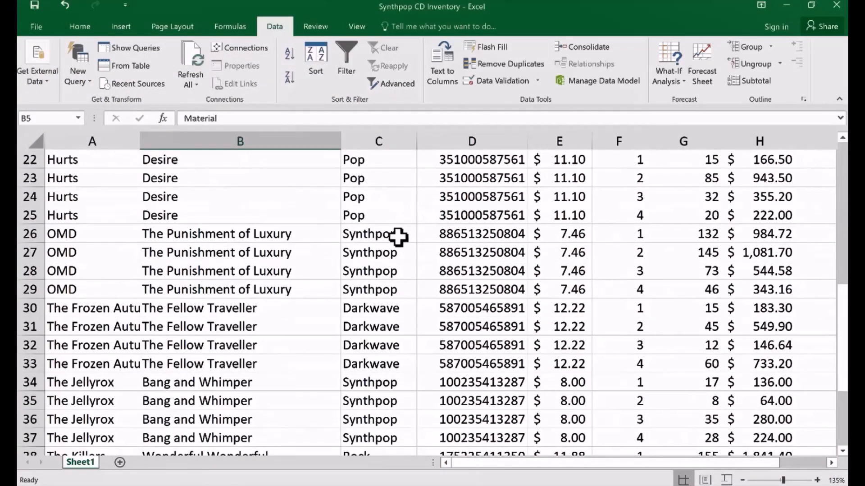
scroll(274, 229, "up", 4)
scroll(274, 229, "up", 3)
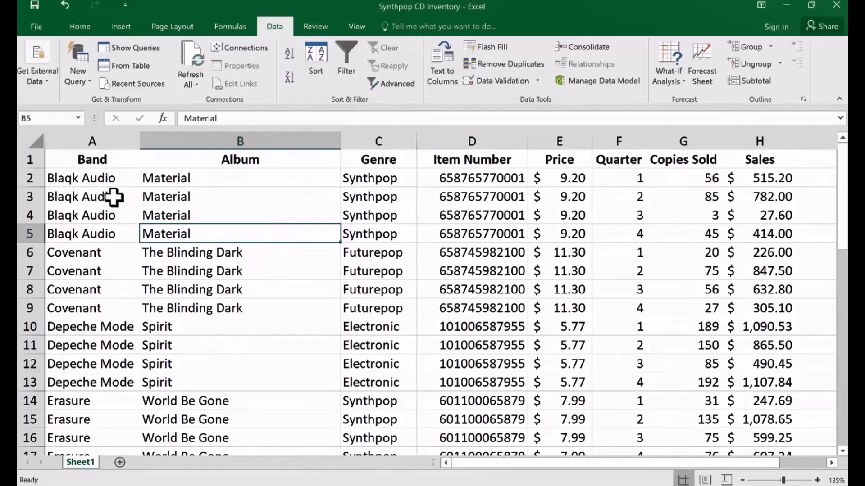
left_click(26, 178)
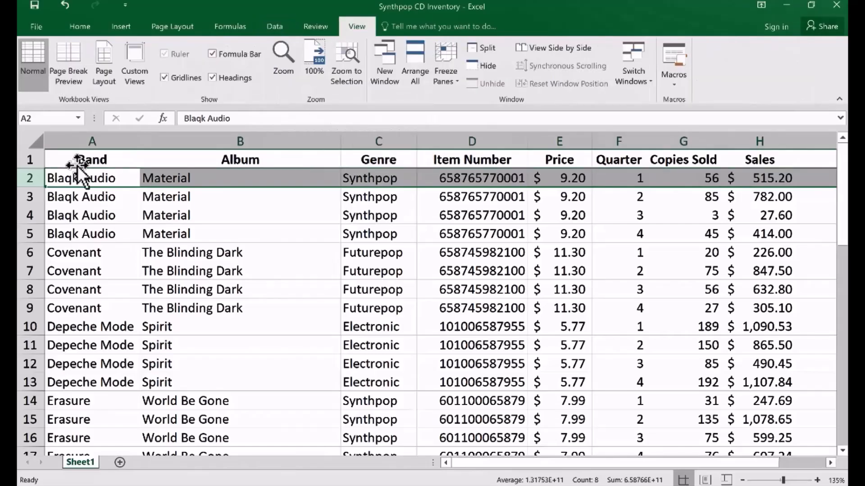
scroll(76, 181, "down", 3)
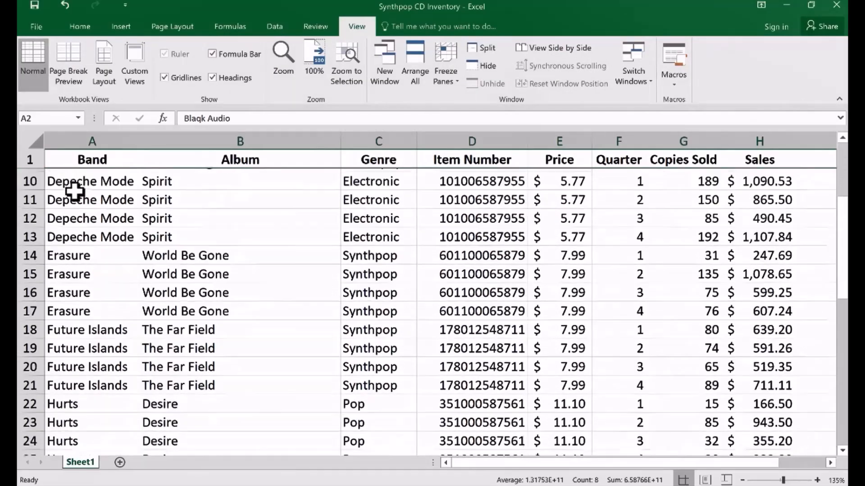
scroll(75, 193, "down", 6)
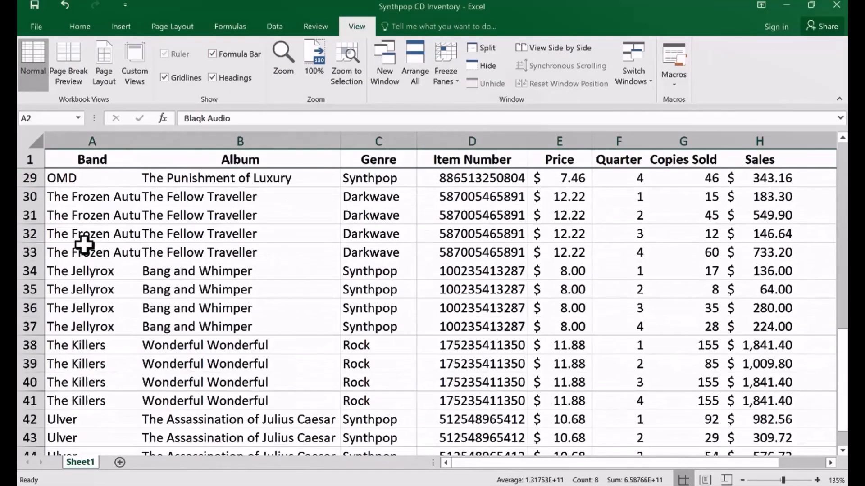
scroll(84, 245, "up", 4)
scroll(84, 245, "up", 5)
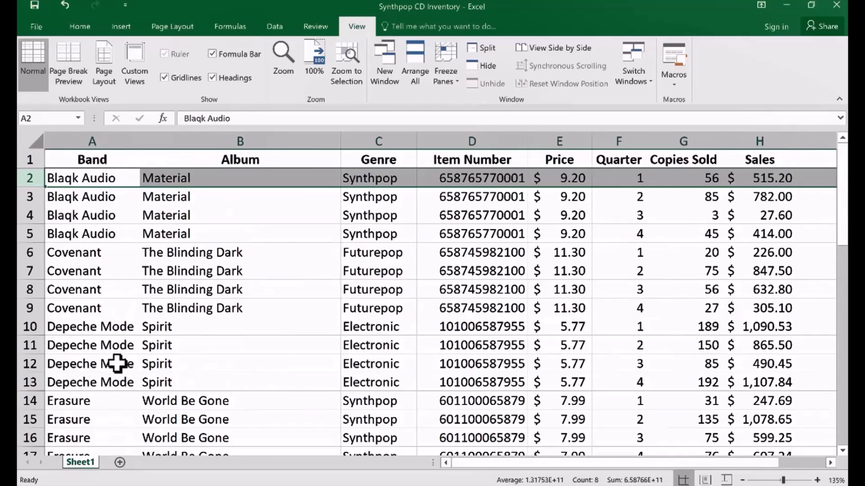
- Look through the band, album and genre columns down to the last record in the inventory
scroll(111, 363, "down", 3)
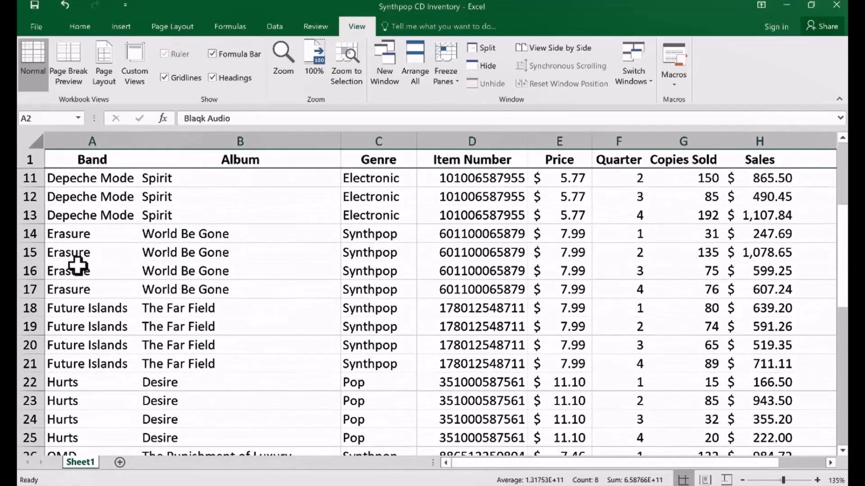
scroll(78, 267, "down", 2)
scroll(113, 382, "down", 3)
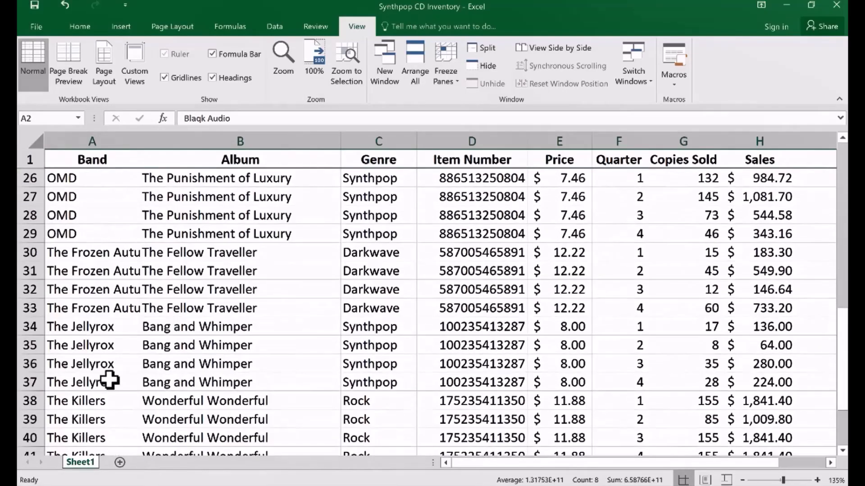
scroll(108, 380, "up", 8)
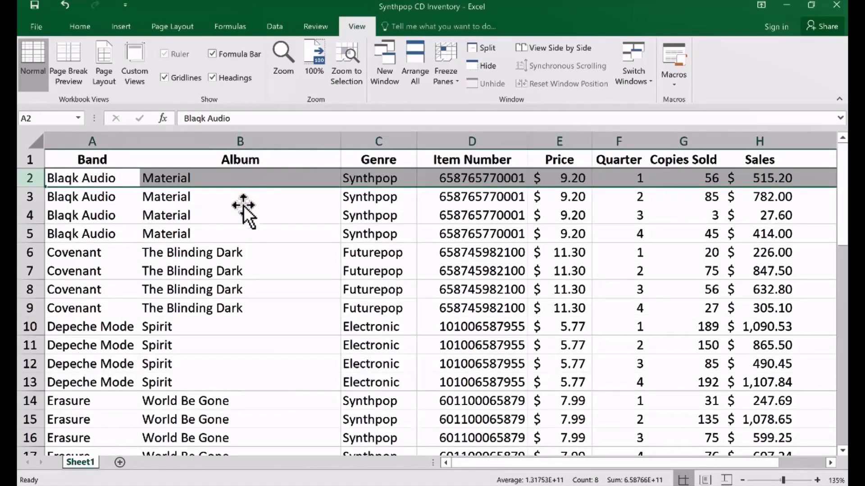
scroll(239, 234, "down", 9)
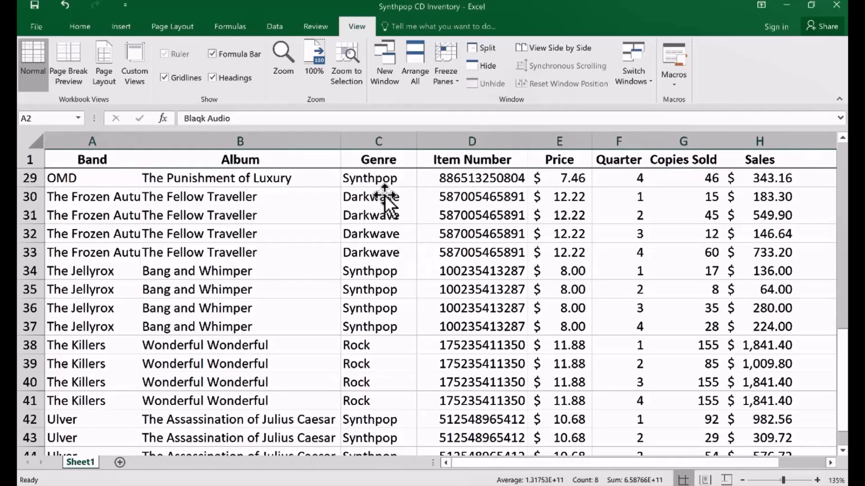
scroll(386, 194, "up", 5)
scroll(382, 200, "up", 4)
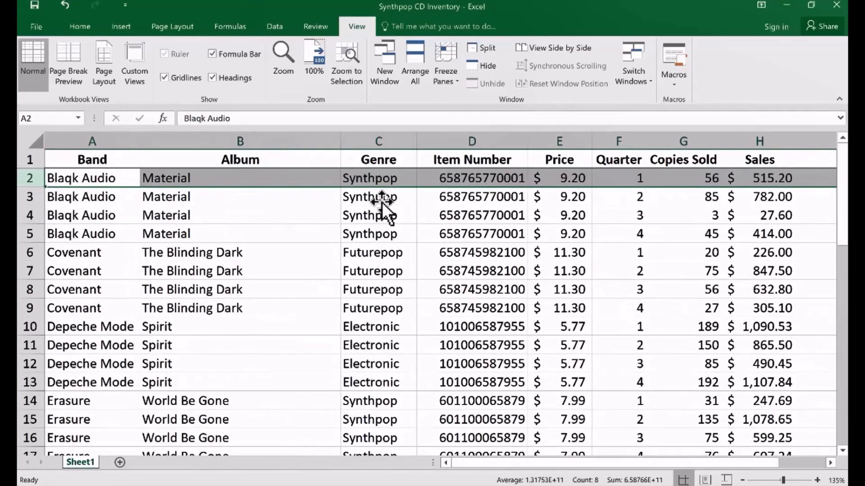
scroll(382, 205, "down", 11)
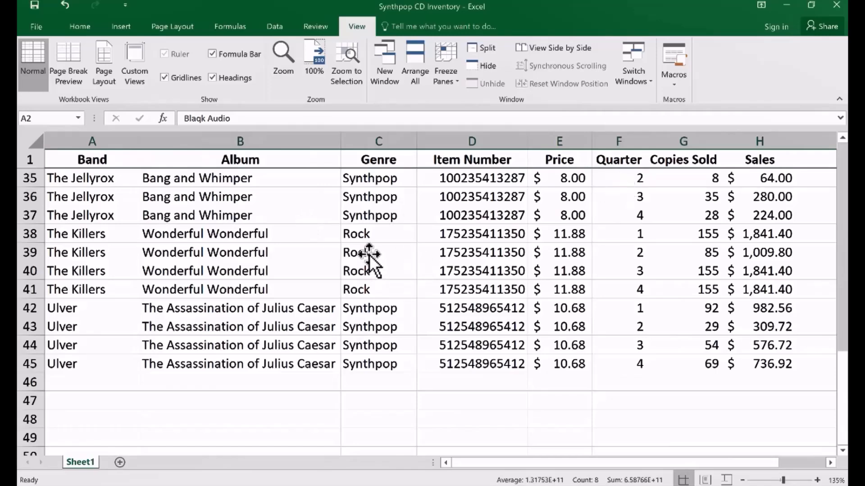
scroll(369, 253, "up", 11)
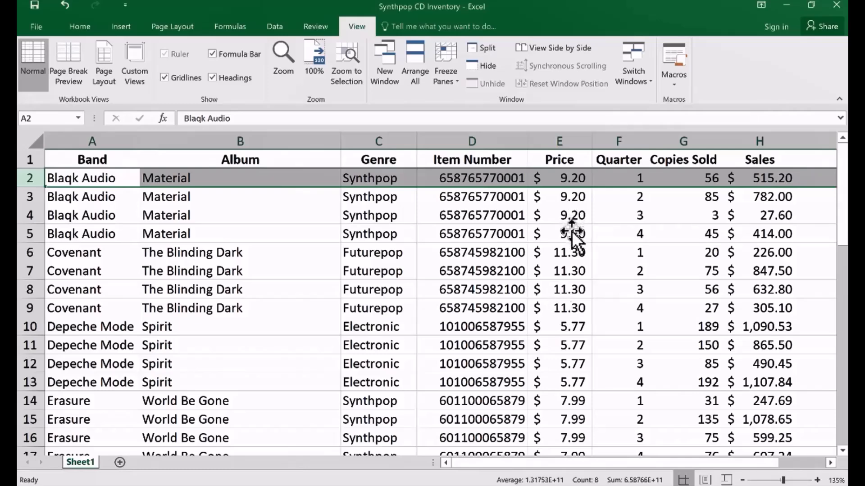
- Examine the Quarter entries for the Blaqk Audio, Covenant and Depeche Mode albums
left_click(633, 179)
left_click(633, 196)
left_click(634, 217)
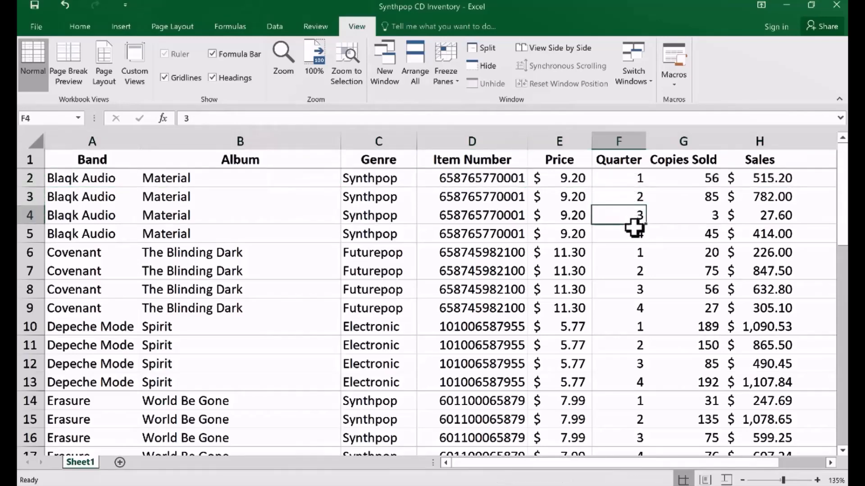
left_click(633, 232)
left_click(634, 269)
scroll(153, 322, "down", 1)
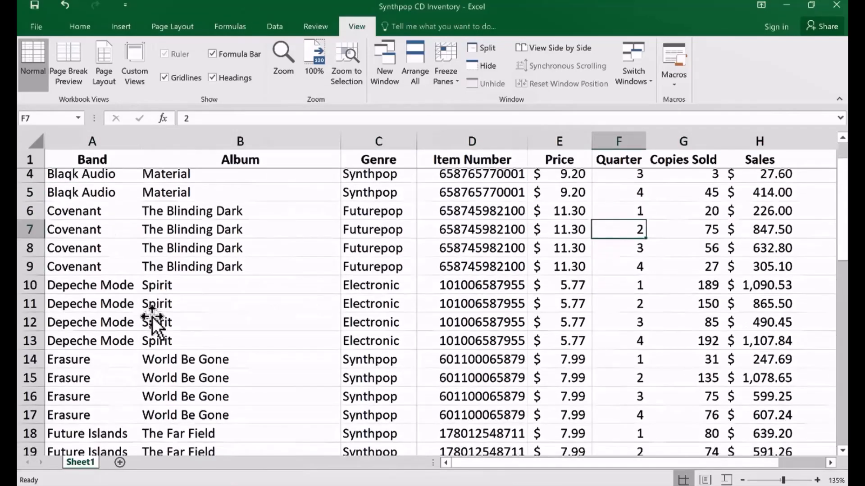
scroll(153, 322, "down", 1)
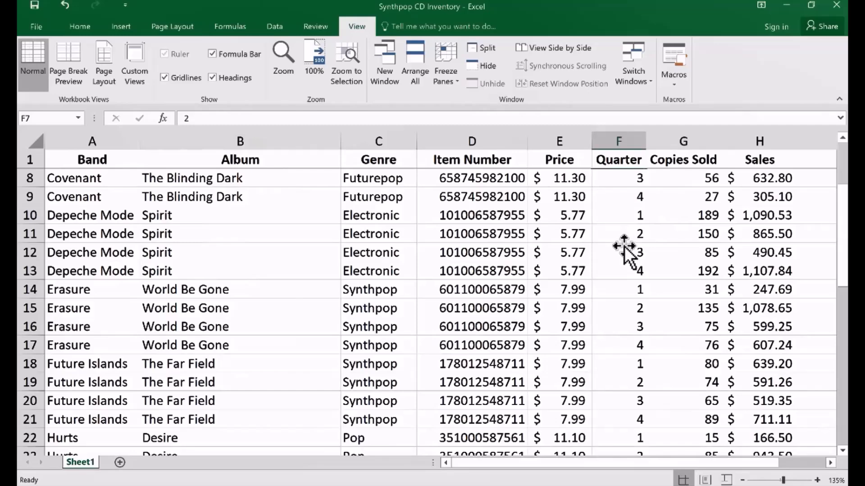
scroll(623, 252, "up", 2)
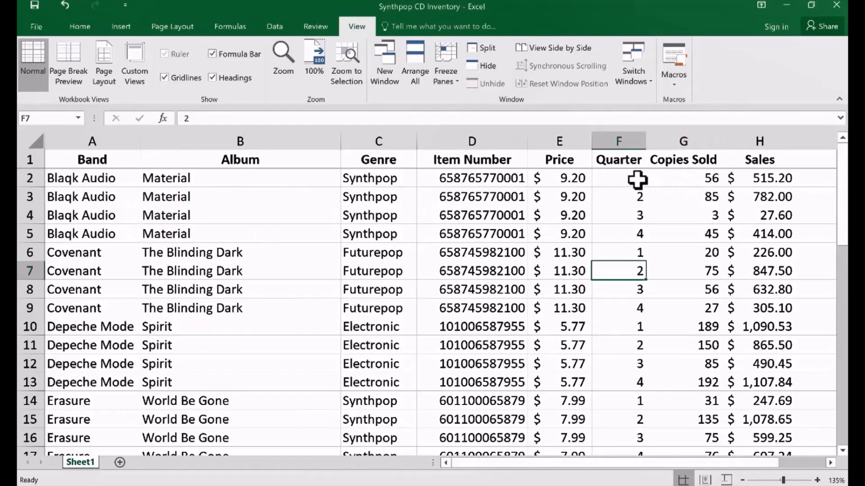
- Examine how Copies Sold relates to the Sales formulas in H2 and H10, along with the first-quarter entries for Covenant and Depeche Mode
left_click(715, 179)
left_click(760, 182)
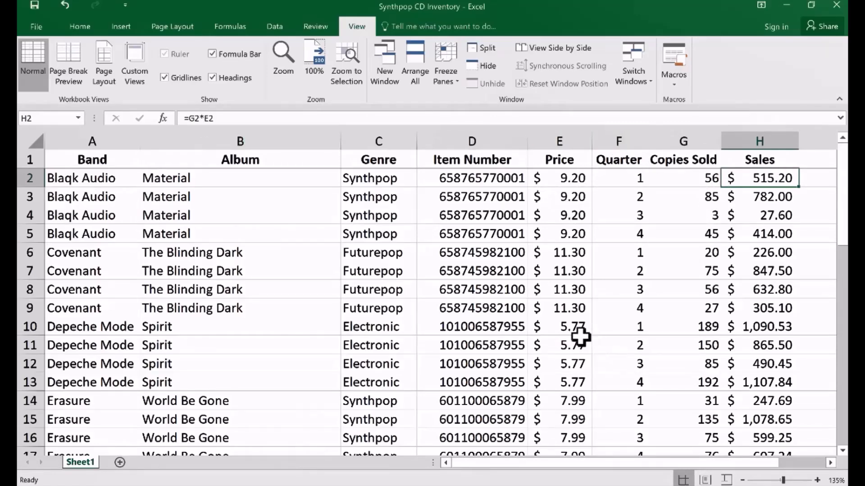
scroll(580, 336, "down", 1)
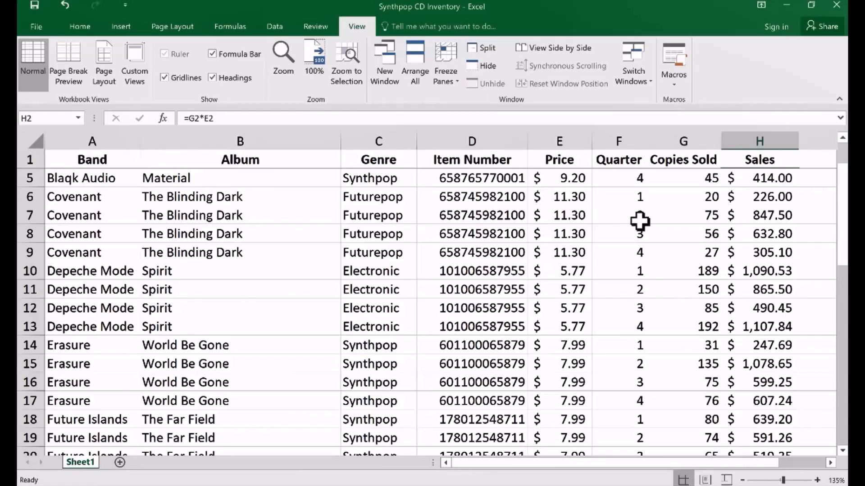
left_click(637, 199)
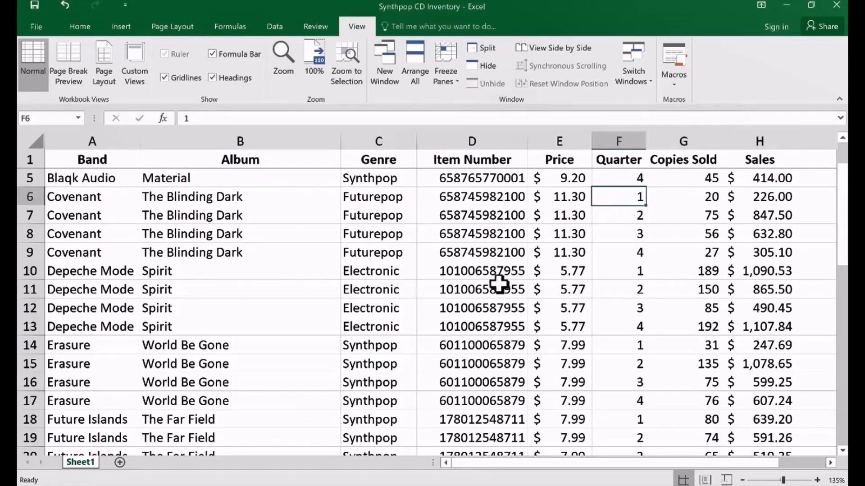
scroll(108, 256, "down", 5)
scroll(110, 257, "up", 4)
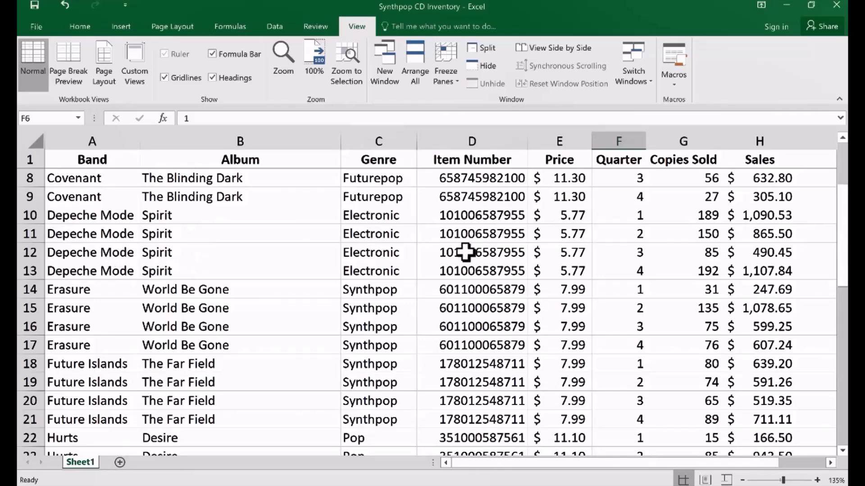
left_click(629, 217)
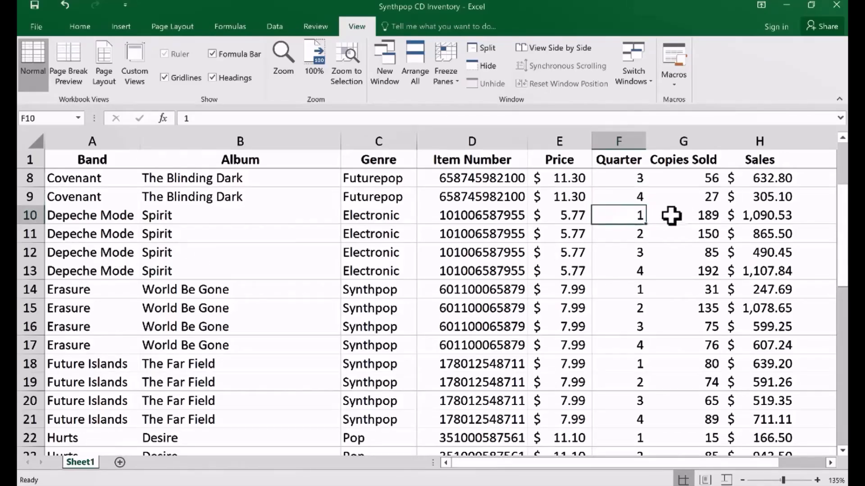
left_click(765, 211)
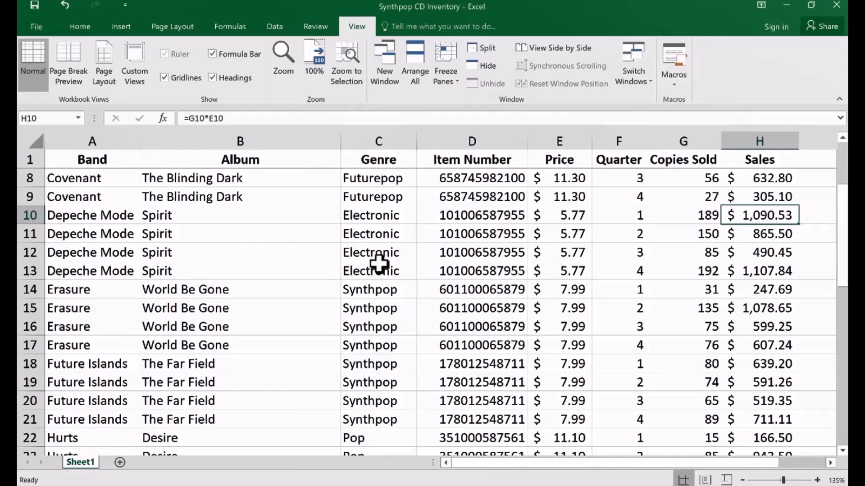
scroll(378, 265, "down", 5)
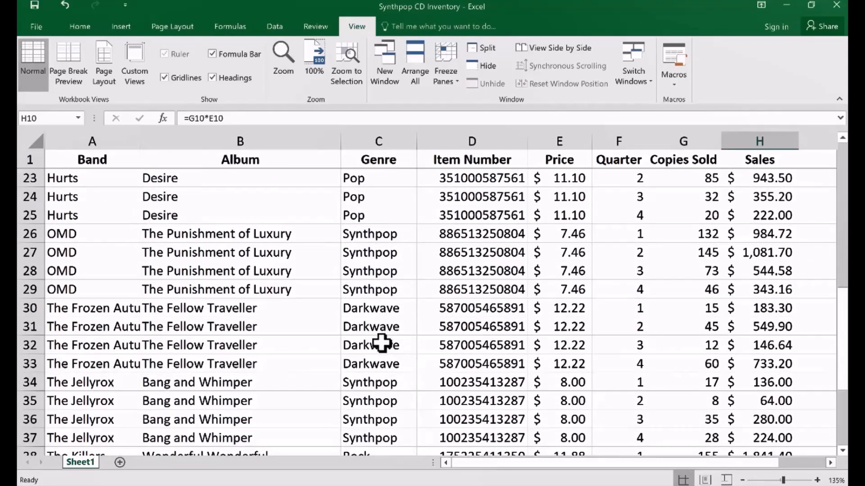
scroll(382, 344, "up", 7)
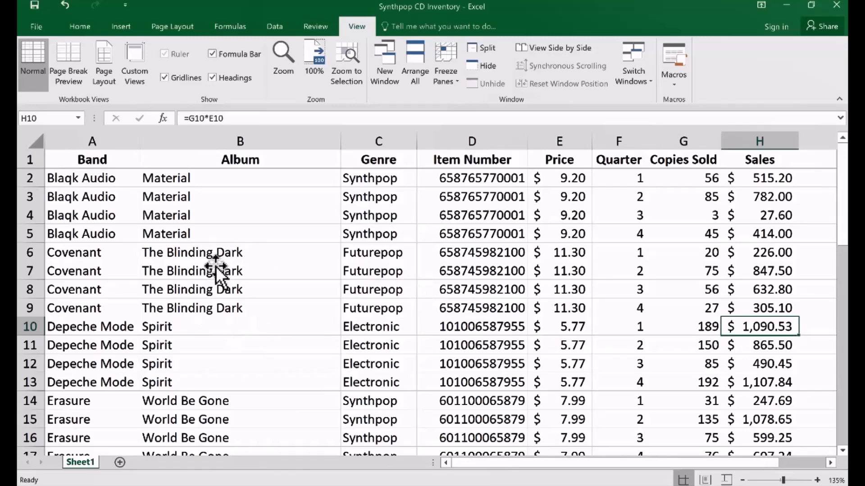
- Review the continuous run of band records down to the last row, checking the Future Islands and Erasure entries in column A
left_click(92, 284)
scroll(91, 284, "down", 4)
left_click(91, 284)
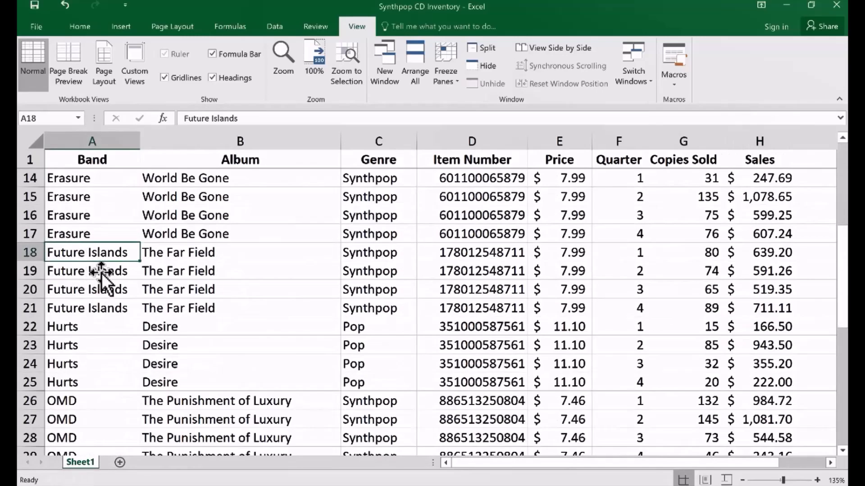
scroll(101, 279, "down", 3)
scroll(99, 283, "down", 4)
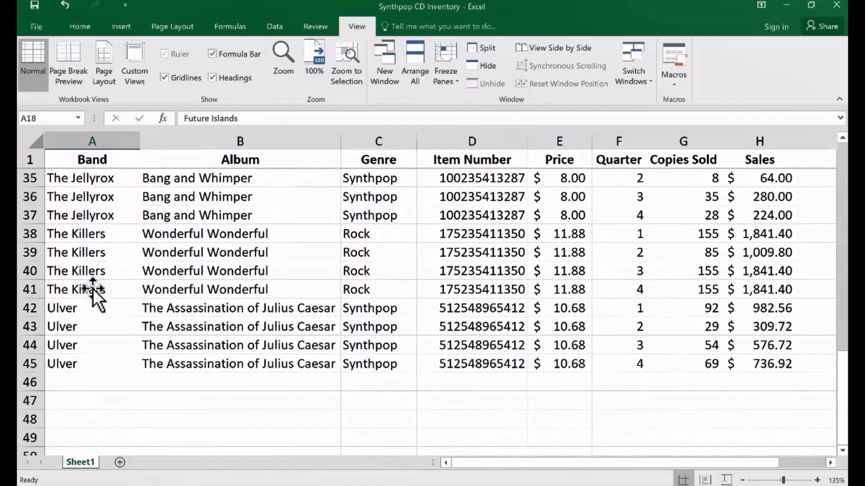
scroll(93, 288, "up", 2)
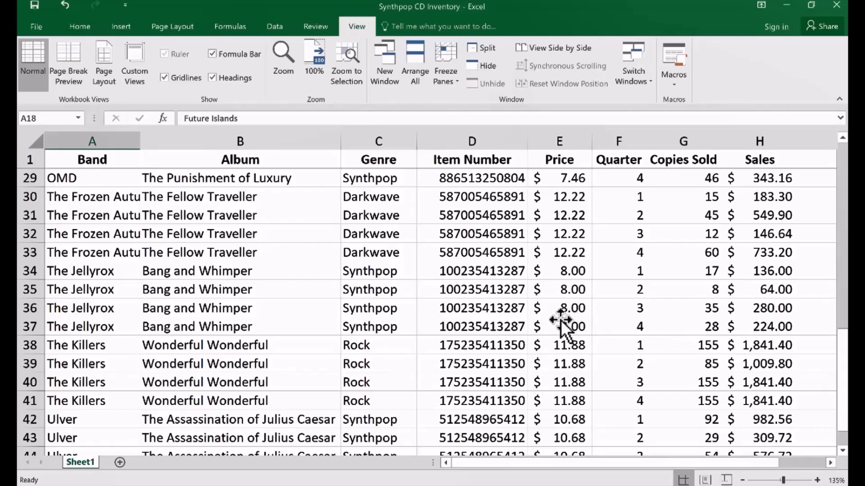
scroll(529, 318, "up", 1)
scroll(528, 315, "up", 8)
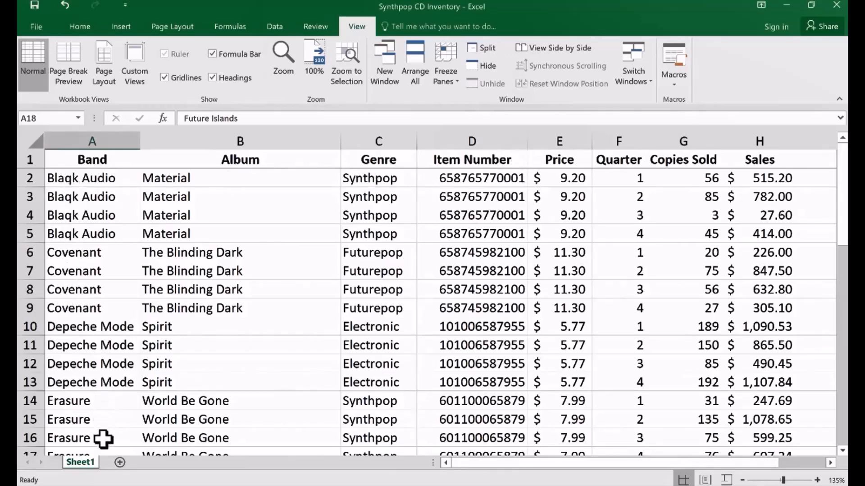
scroll(71, 303, "down", 4)
left_click(90, 292)
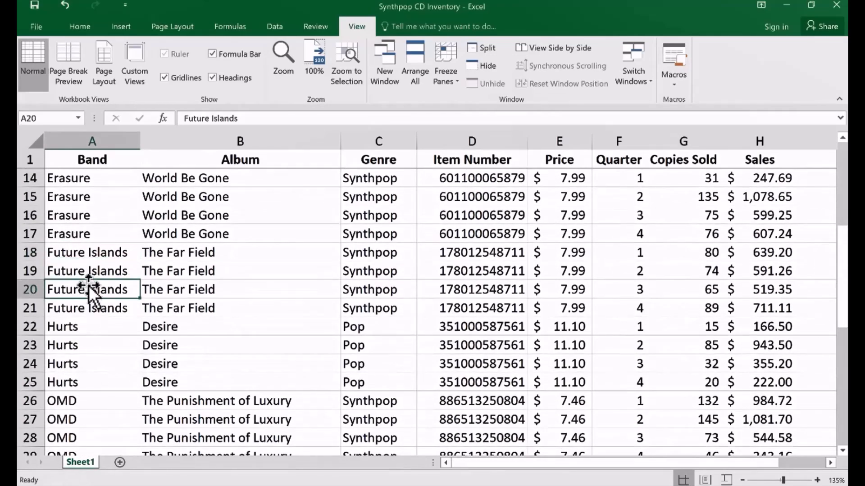
left_click(85, 271)
left_click(76, 218)
scroll(140, 202, "up", 4)
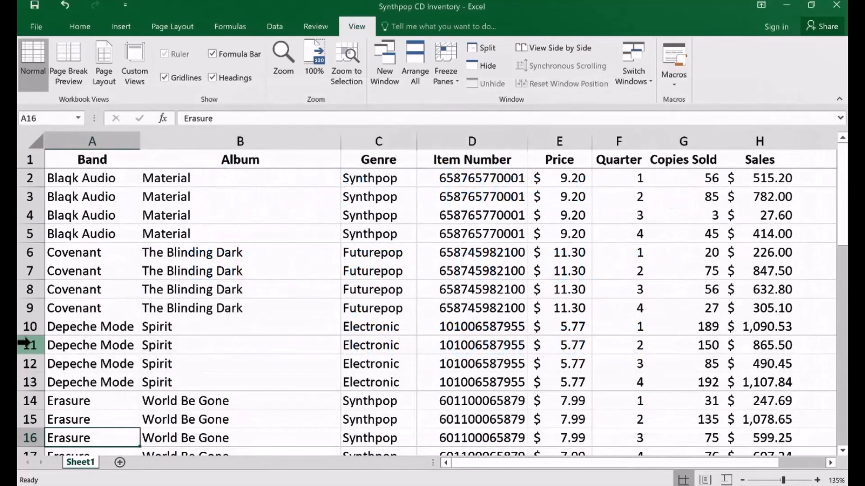
- Insert a blank row at row 11, between the first and second Depeche Mode records
left_click(27, 344)
right_click(33, 345)
left_click(85, 239)
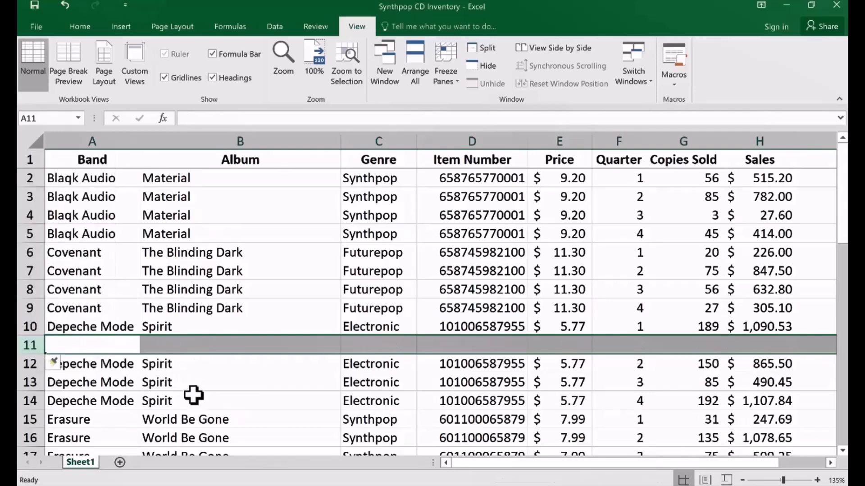
left_click(233, 394)
left_click(108, 382)
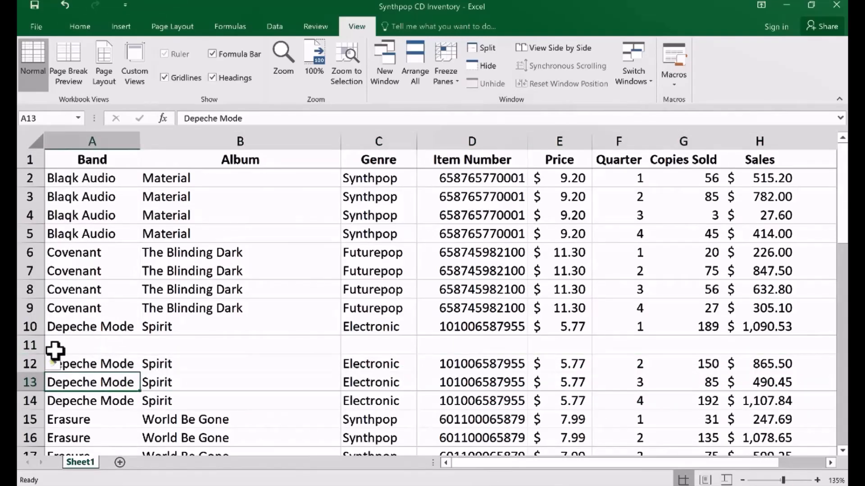
scroll(181, 330, "down", 2)
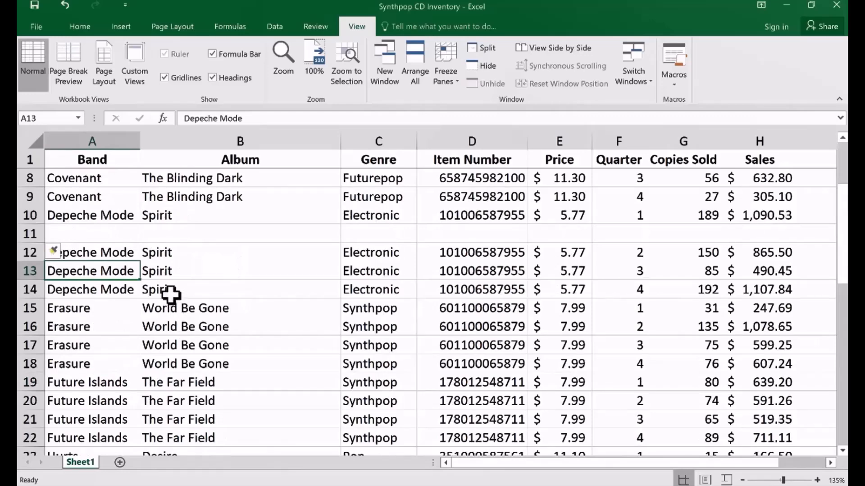
- Delete the blank row 11 between the Depeche Mode records
right_click(35, 237)
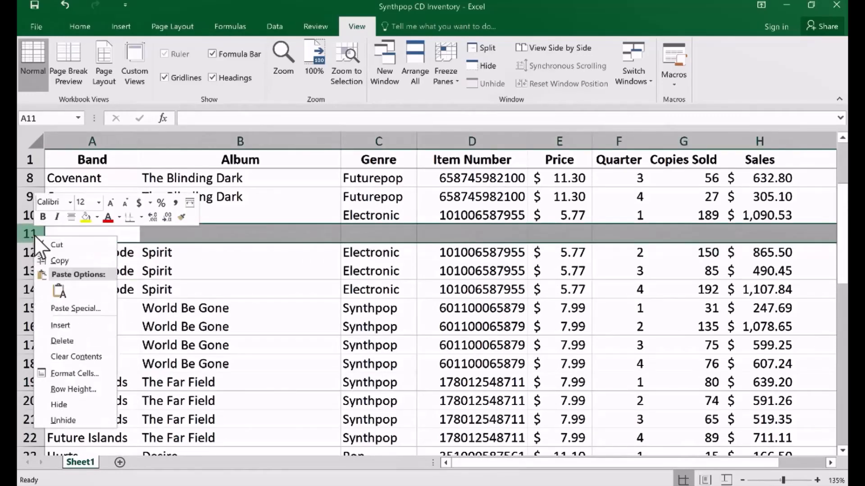
left_click(100, 341)
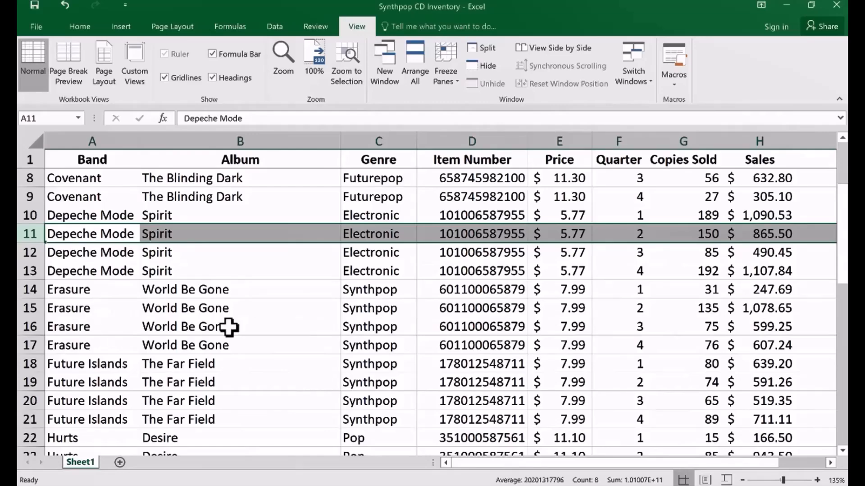
left_click(427, 329)
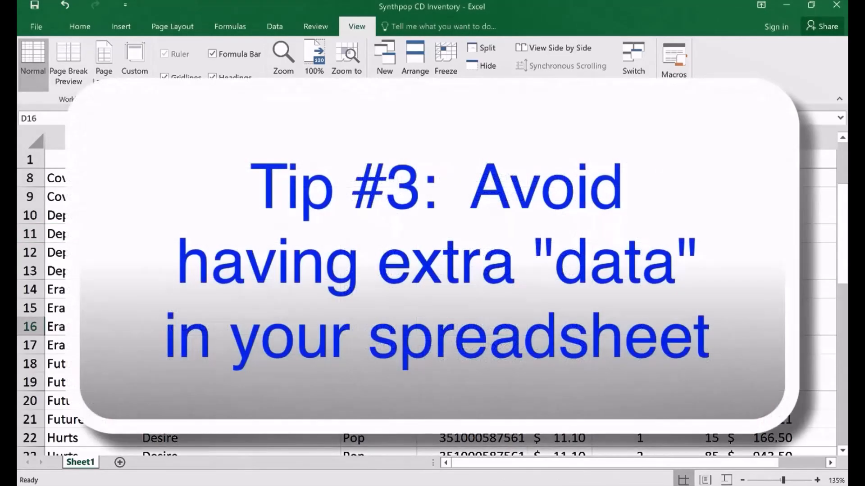
- Enter the stray note "need to update" in cell I8, beside the Sales column
scroll(812, 332, "up", 2)
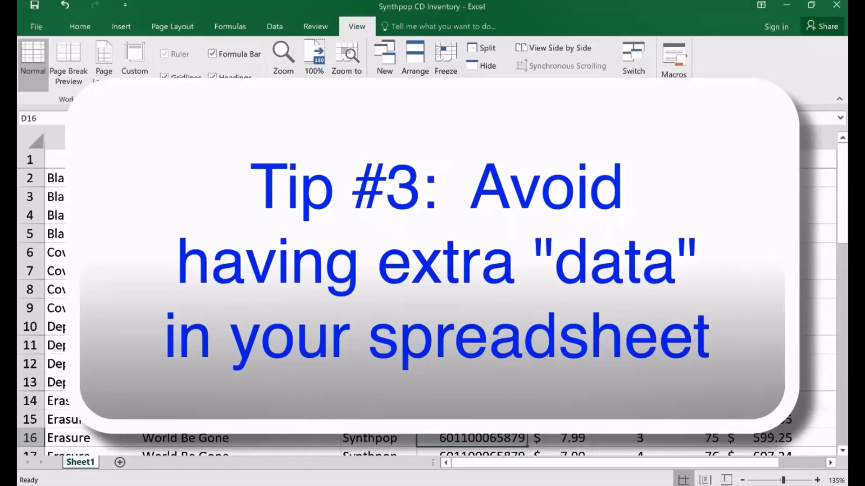
left_click_drag(472, 469, 540, 456)
left_click(733, 289)
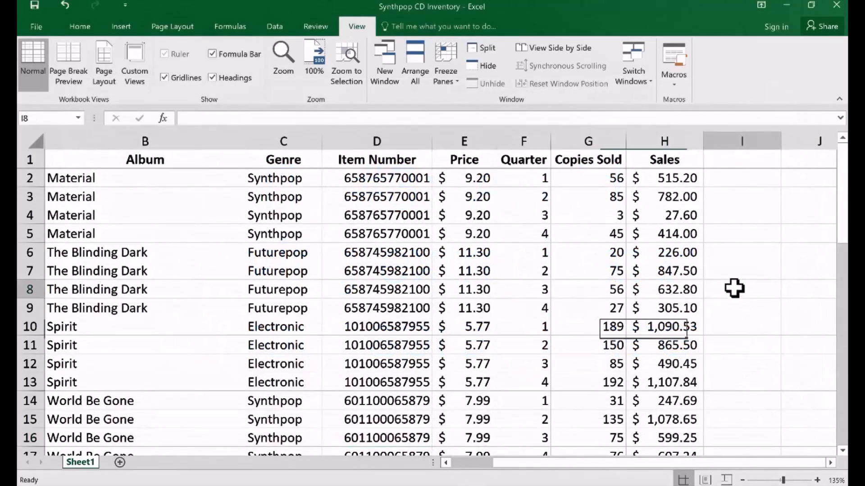
double_click(733, 290)
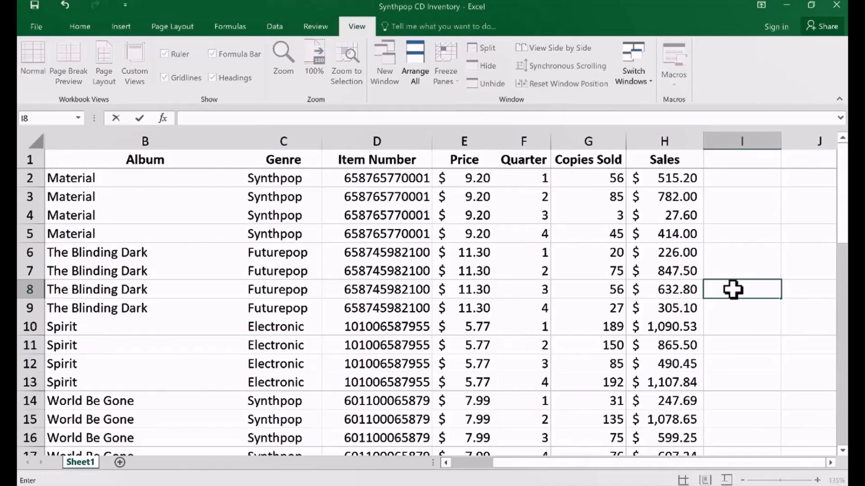
type("need to update")
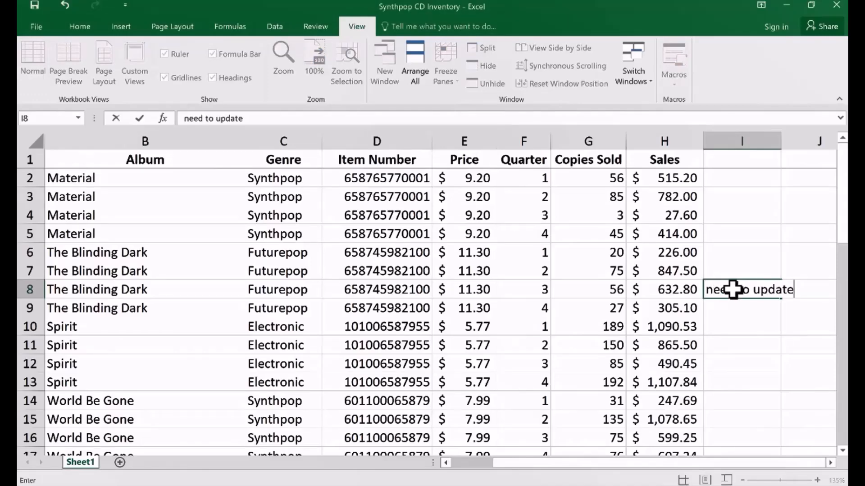
key("Return")
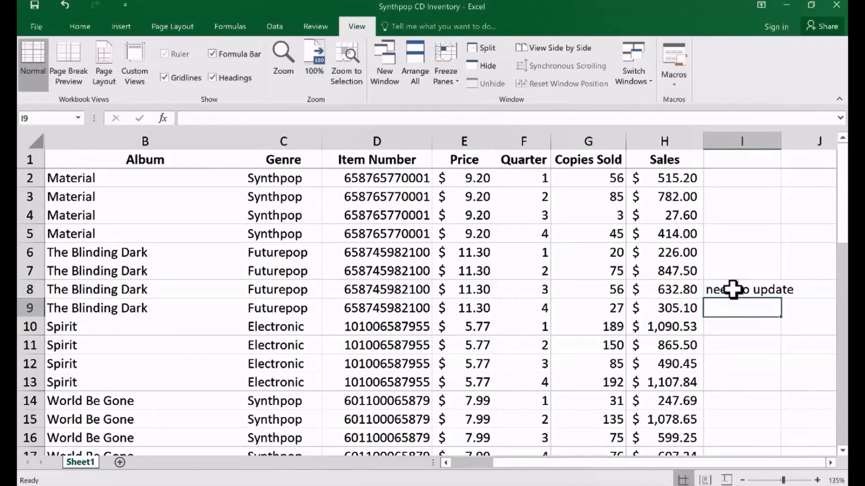
left_click(741, 332)
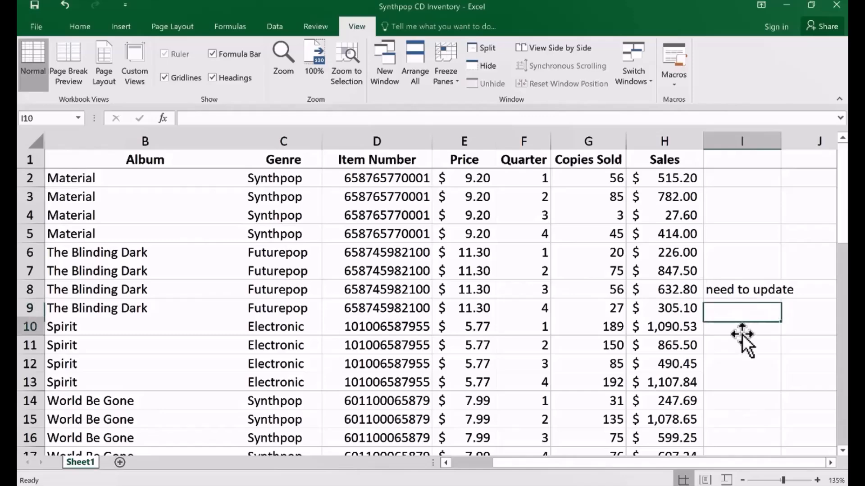
- Add a "Total:" label in G46 below the data and try to enter a formula in H46 totalling the Sales column
scroll(734, 400, "down", 9)
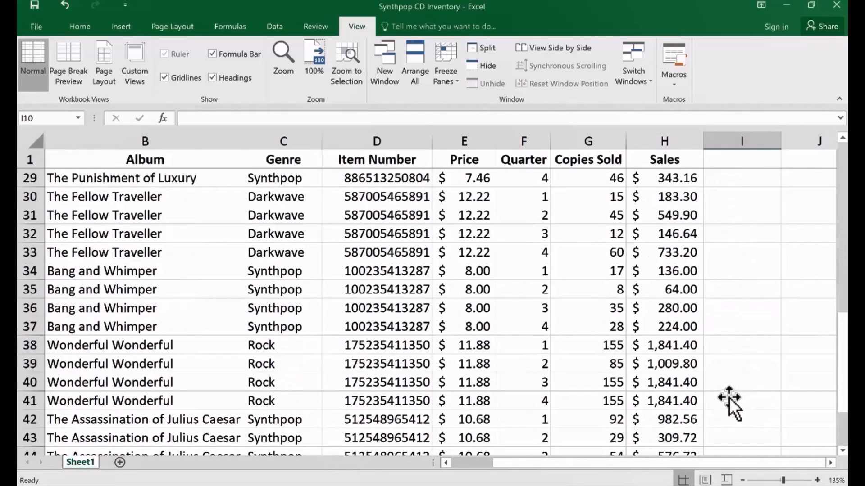
scroll(730, 398, "down", 3)
left_click(604, 328)
type("Total:")
key("Tab")
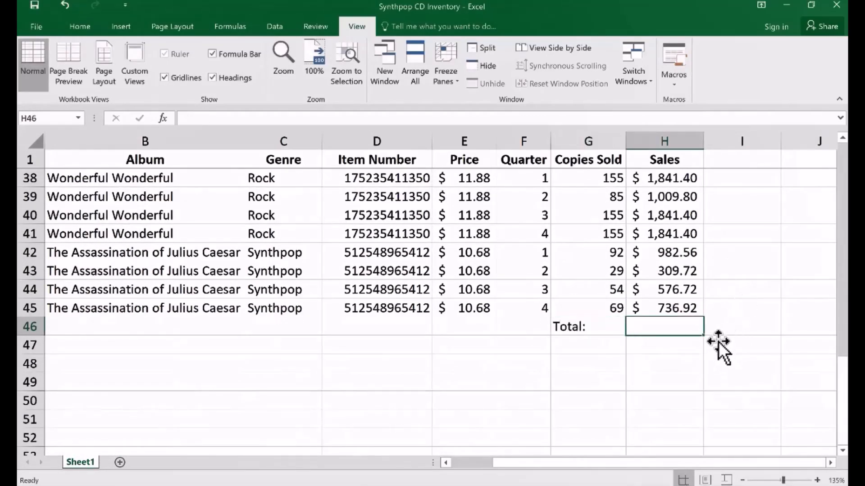
type("=")
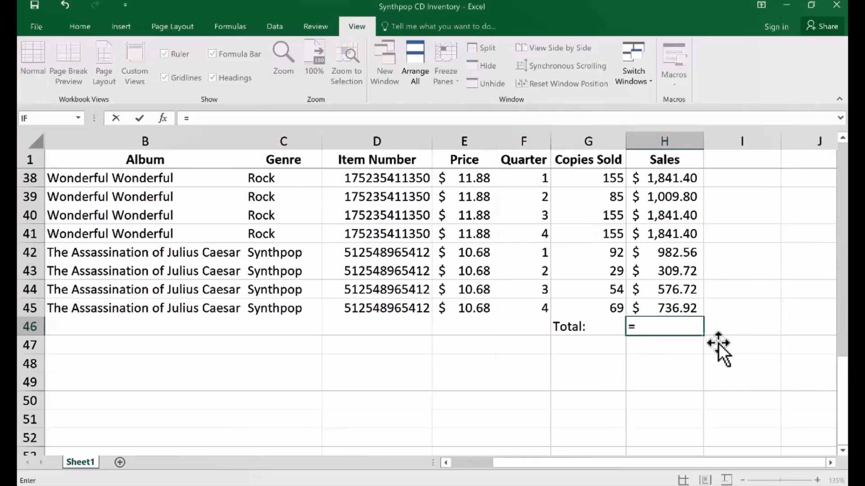
key("Escape")
left_click(654, 141)
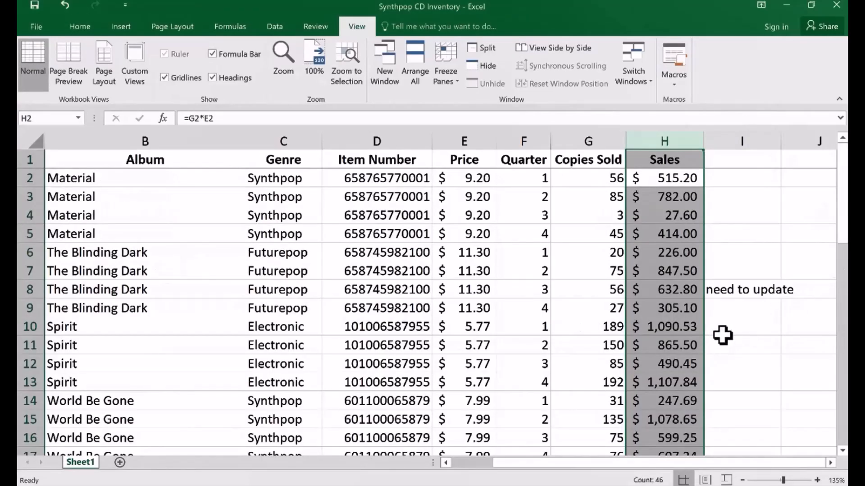
- Clear the "need to update" note from cell I8
left_click(744, 309)
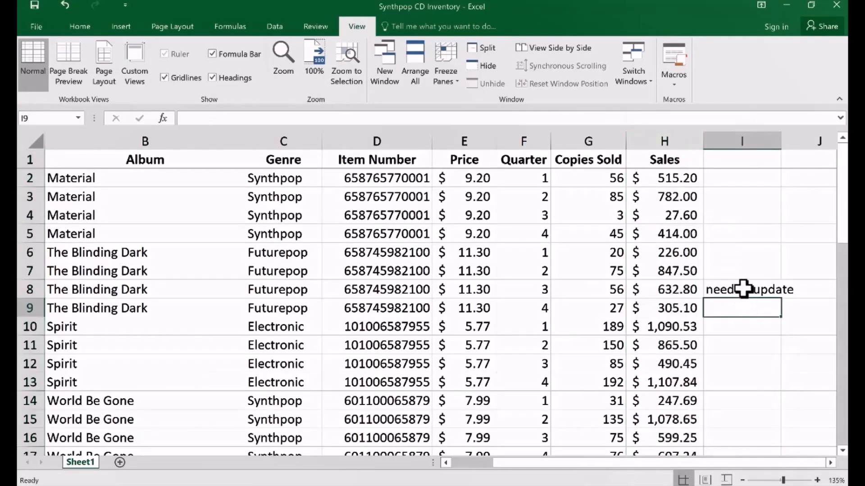
right_click(743, 288)
left_click(686, 155)
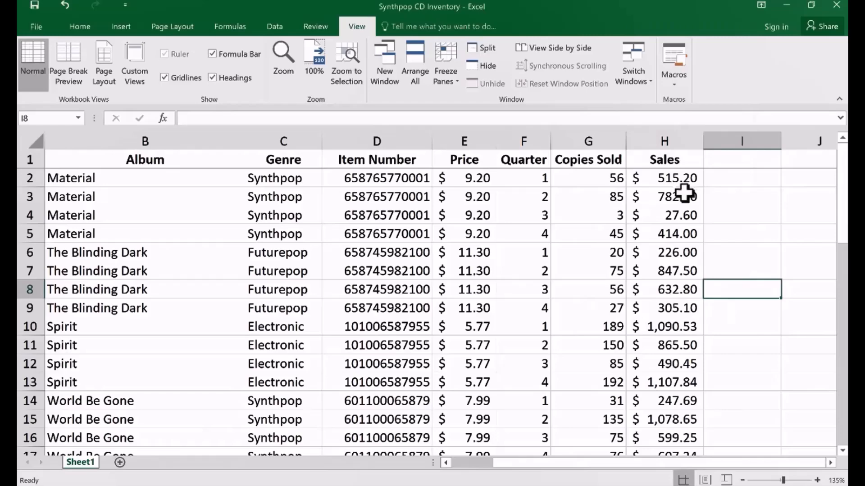
- Delete the "Total:" label and its formula from row 46 below the data
left_click(722, 364)
scroll(664, 380, "down", 7)
scroll(660, 381, "down", 4)
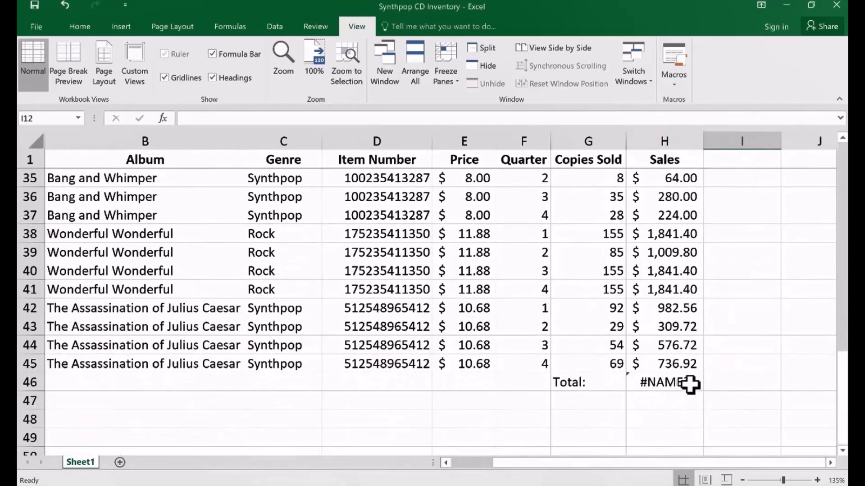
left_click_drag(689, 385, 542, 386)
key("Delete")
scroll(565, 366, "up", 3)
scroll(564, 365, "up", 8)
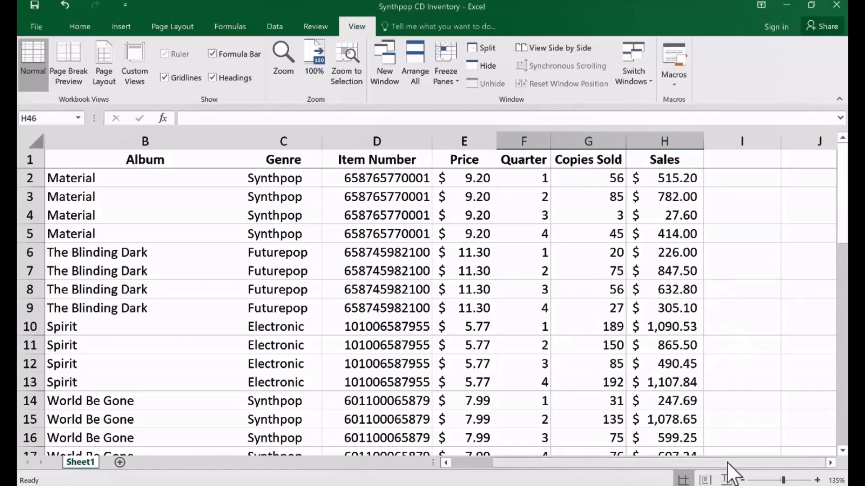
- Format the inventory range A1:H45 as a table with headers, using a blue style from the Medium group
left_click_drag(593, 463, 585, 475)
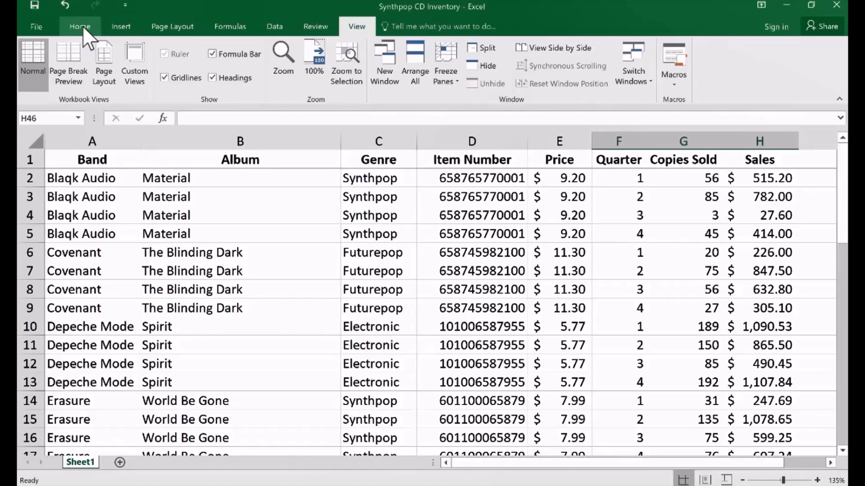
left_click(82, 28)
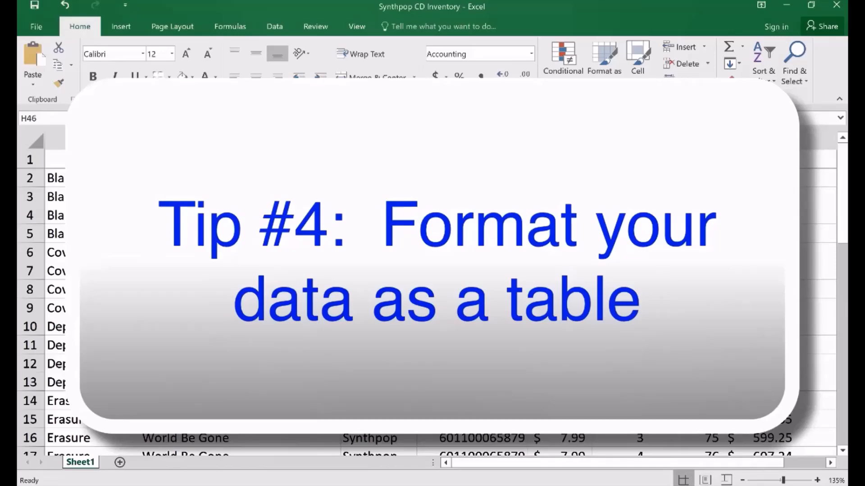
key("ctrl+z")
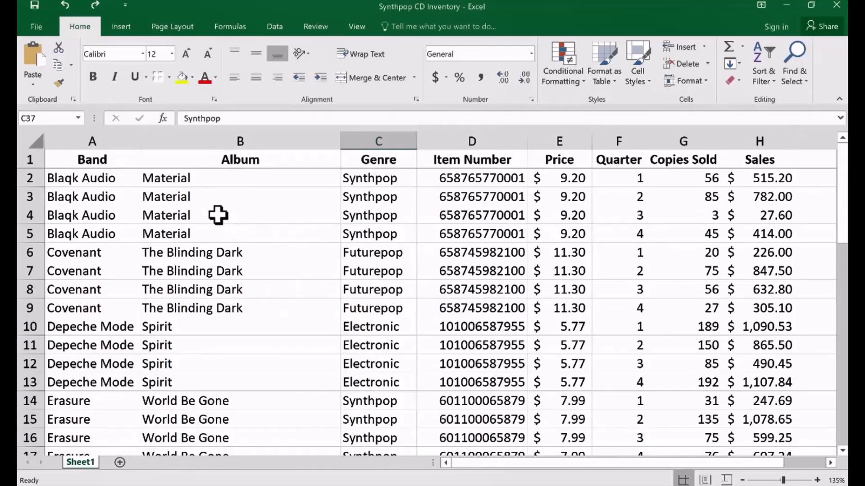
left_click(189, 215)
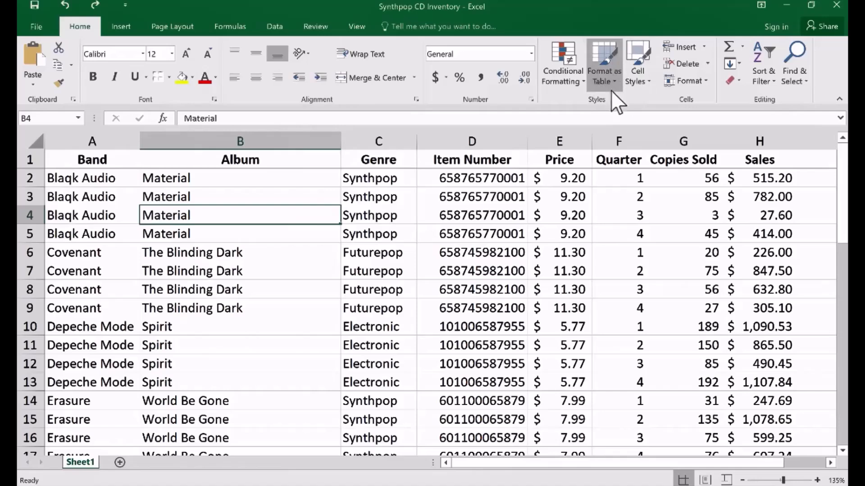
left_click(608, 52)
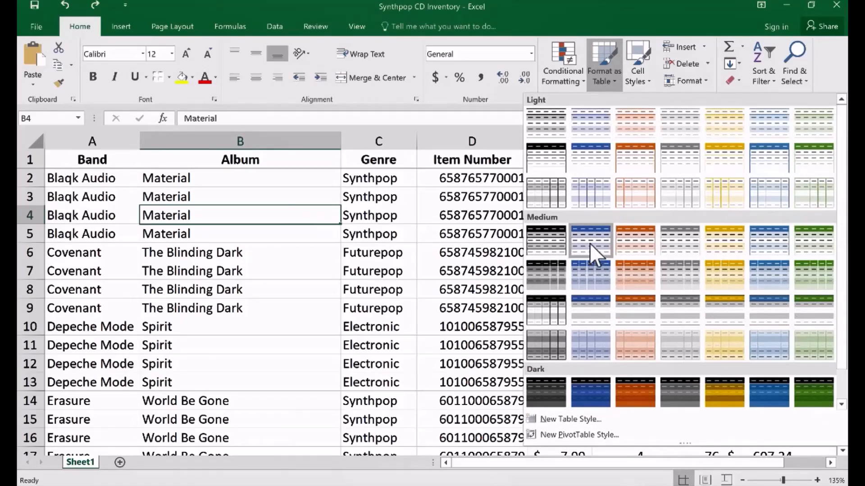
left_click(591, 272)
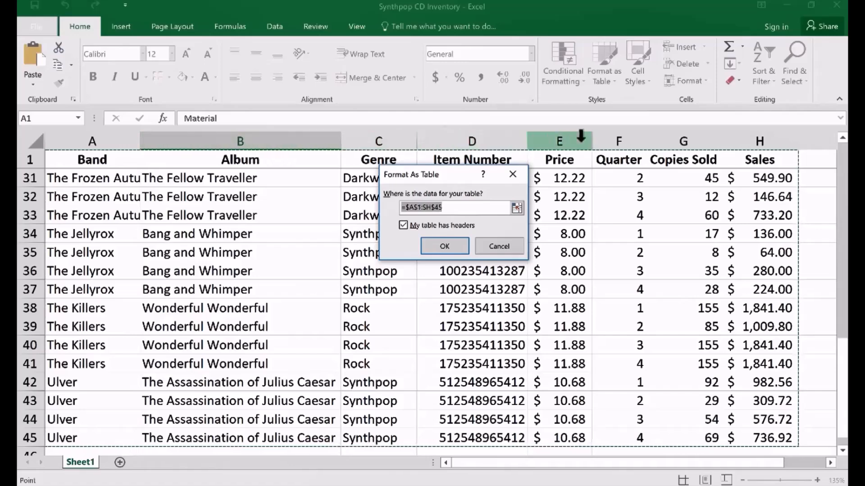
left_click(444, 245)
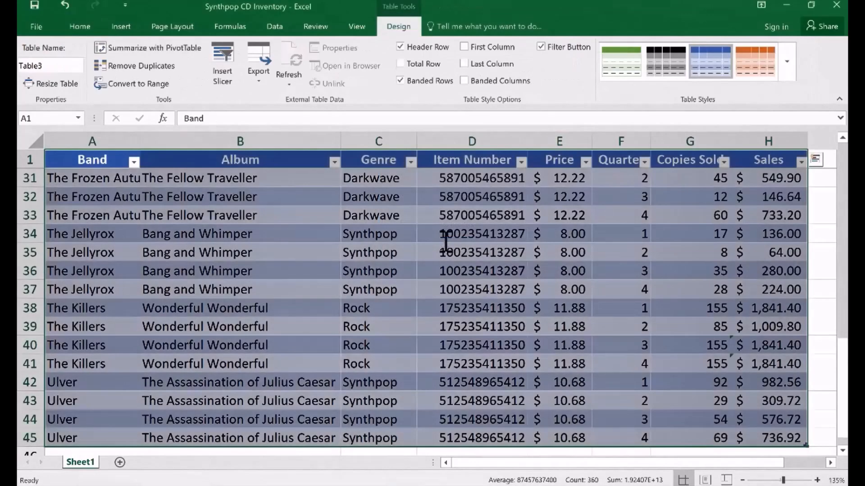
left_click(313, 264)
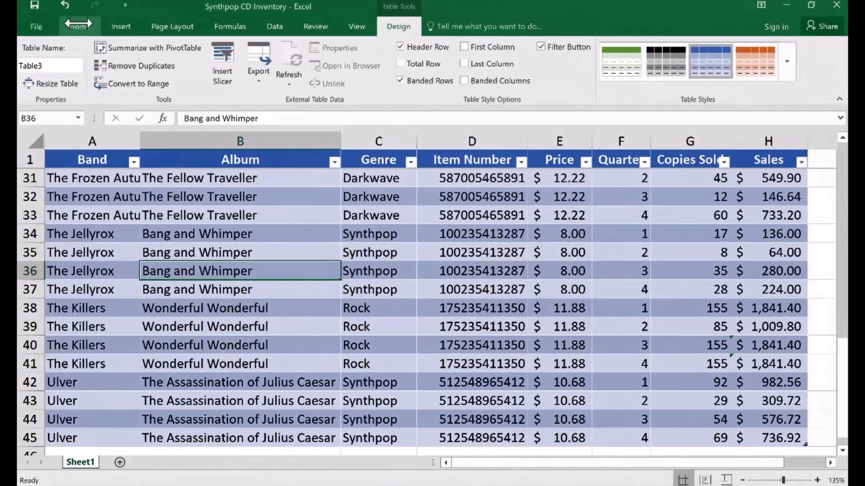
- Start a new record in row 46 directly below the table, with Brandon Flowers as the band
left_click(81, 25)
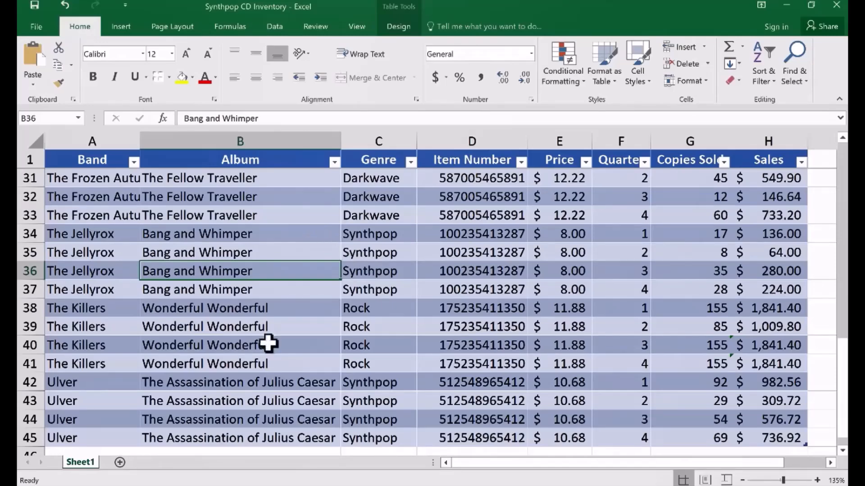
scroll(243, 338, "down", 5)
scroll(80, 338, "up", 2)
left_click(104, 289)
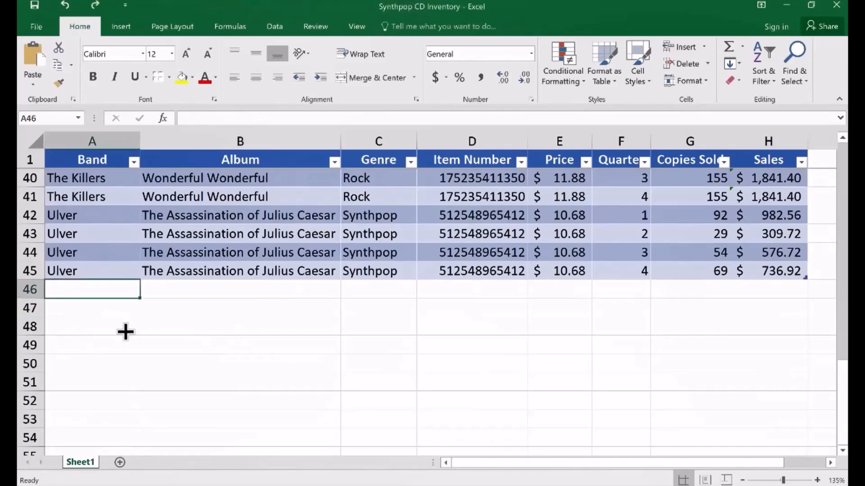
left_click(126, 332)
scroll(111, 292, "up", 1)
scroll(111, 293, "up", 1)
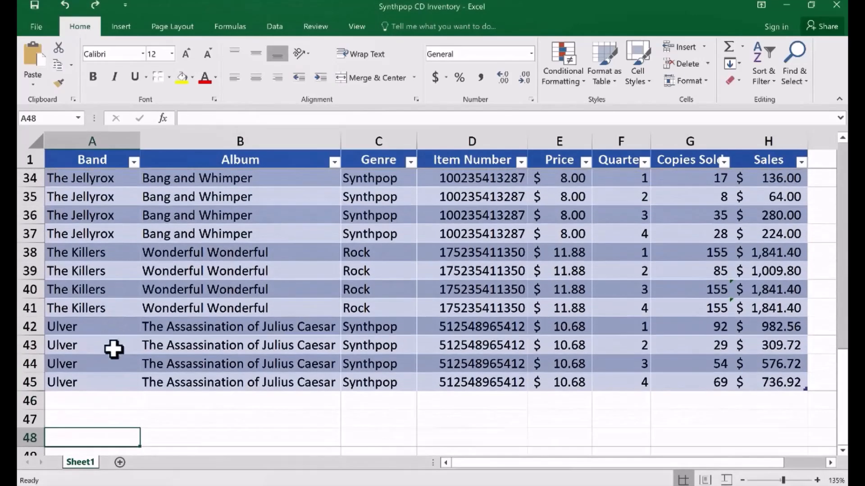
left_click(99, 400)
type("Brandon ")
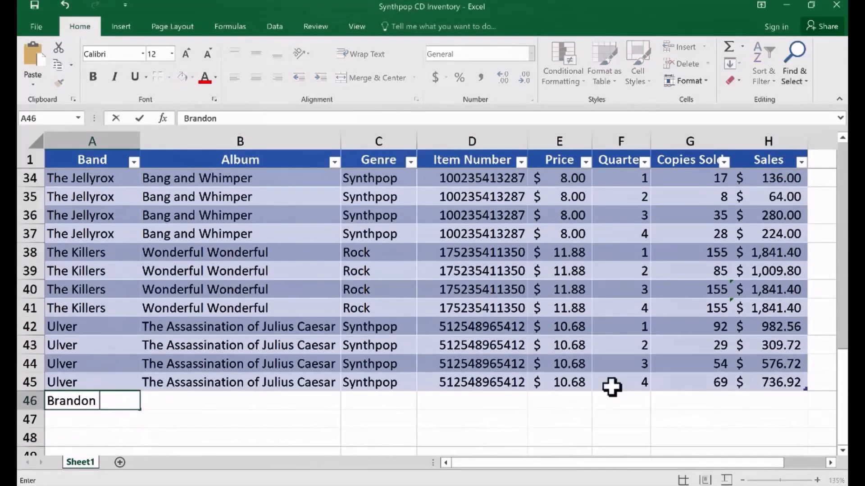
type("Flower")
key("Tab")
type("The D")
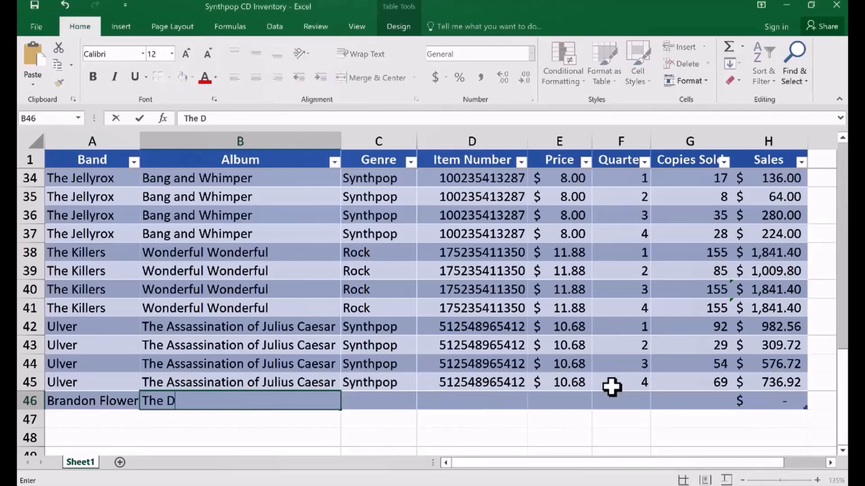
type("esired Effect")
key("Tab")
type("Pop")
key("Tab")
type("4840")
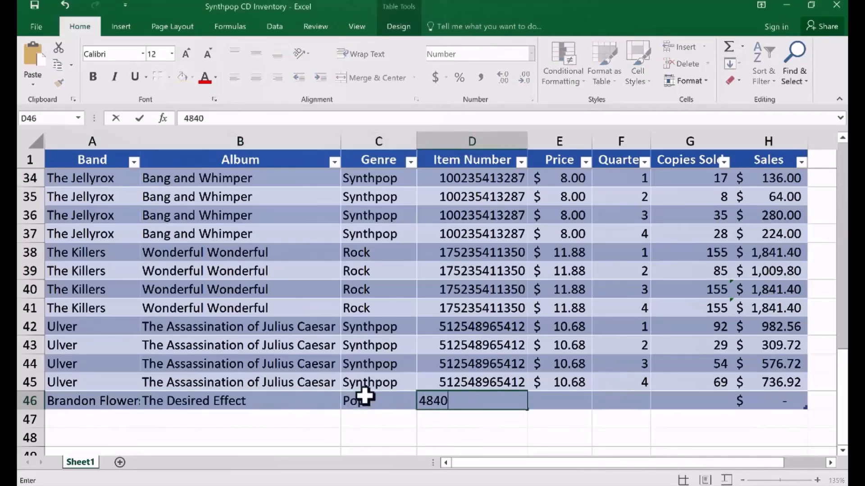
type("20923023")
key("Tab")
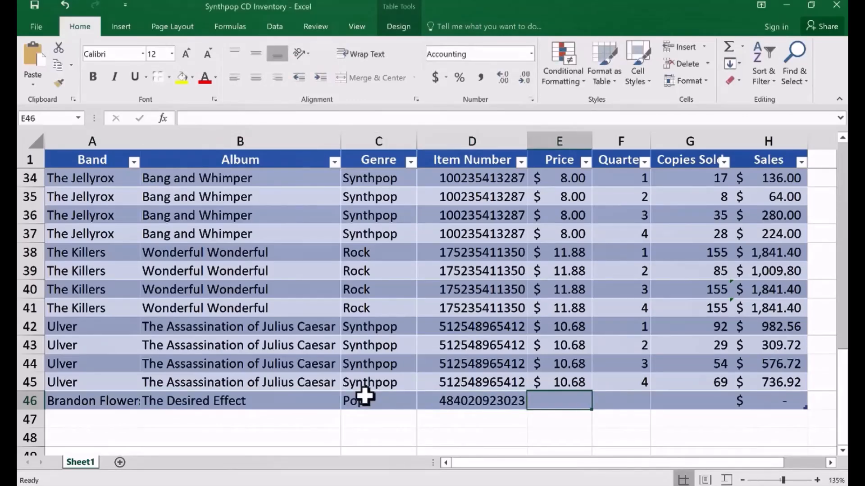
- Set the new record's price to 9 and its quarter to 1
type("9")
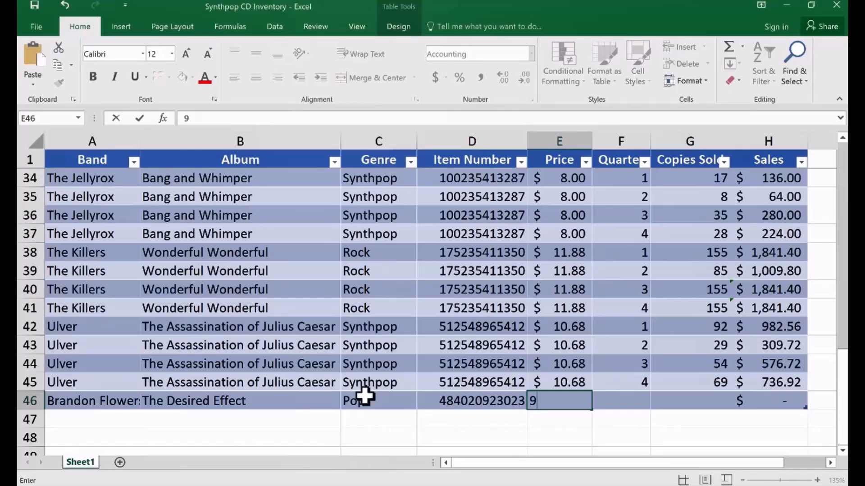
left_click(644, 400)
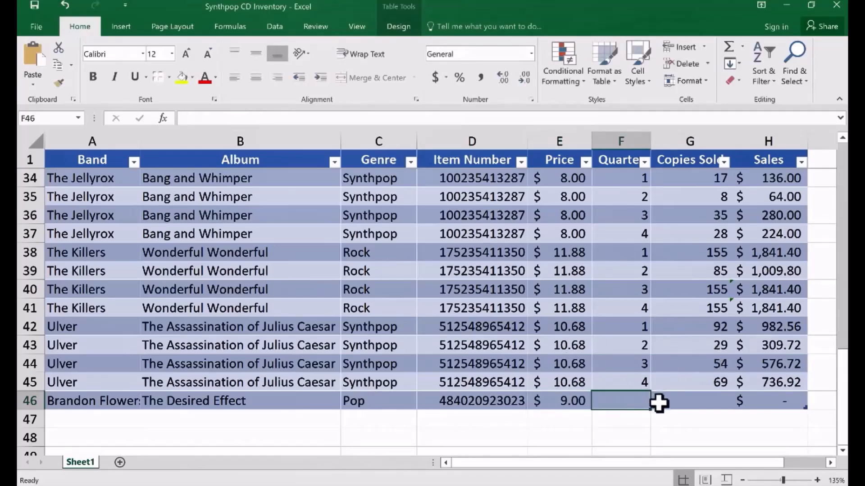
type("1")
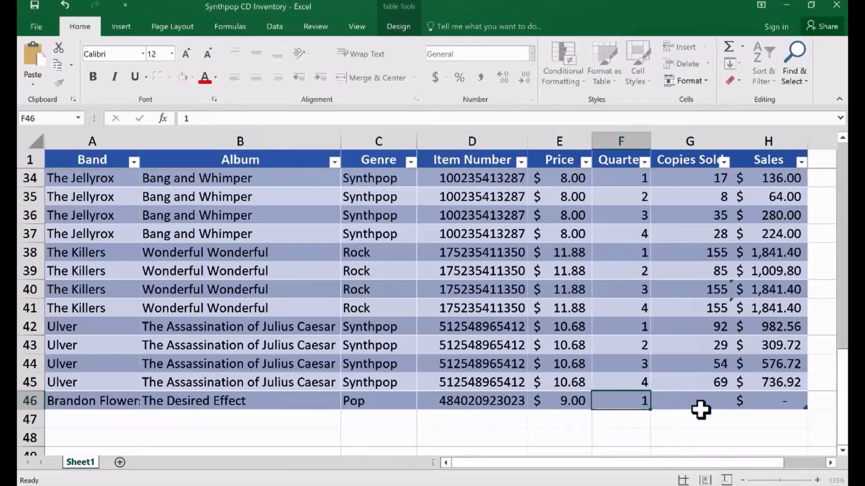
- Set the copies sold for the new record in row 46 to 200, completing the row
left_click(701, 408)
type("200")
key("Tab")
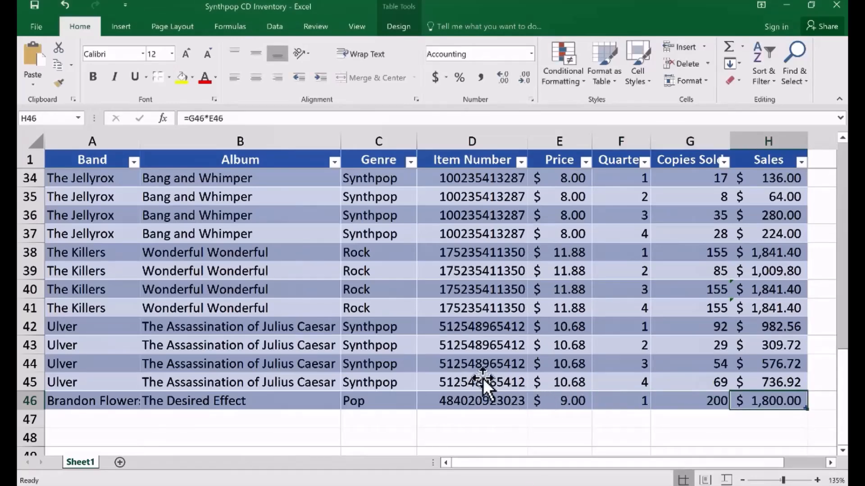
key("Return")
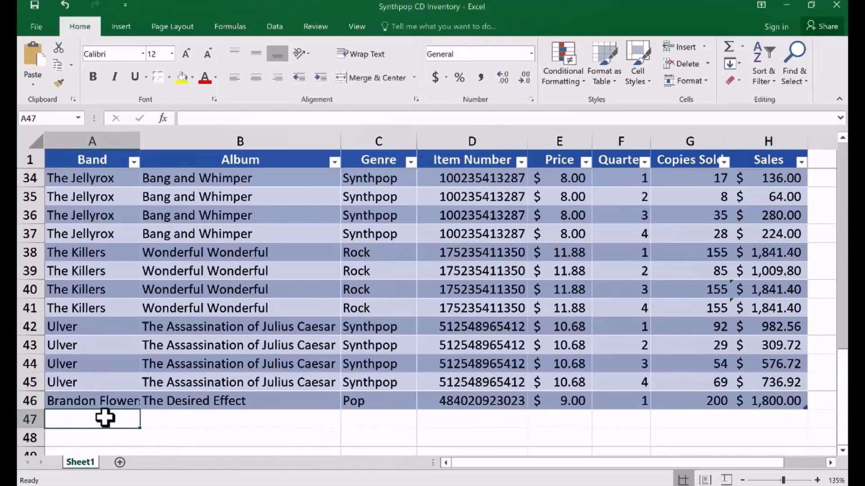
- Create a PivotTable from the inventory table, using Table3 as the source and a new worksheet as the location
left_click(272, 345)
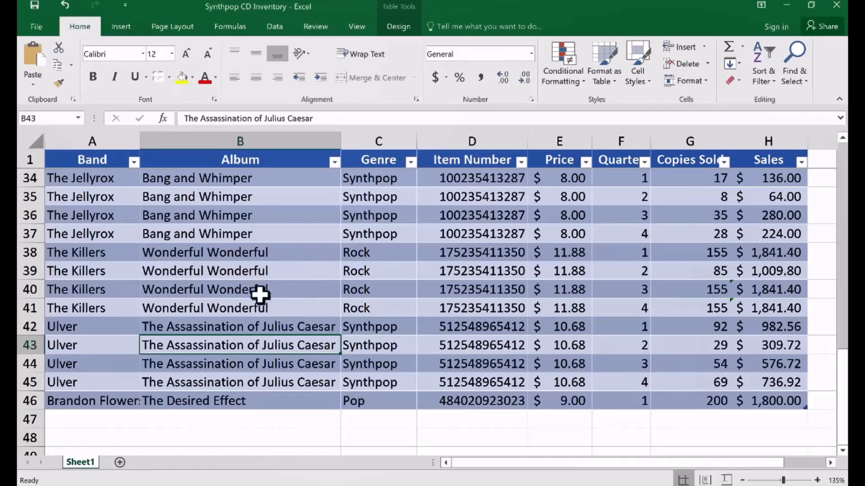
scroll(261, 295, "up", 9)
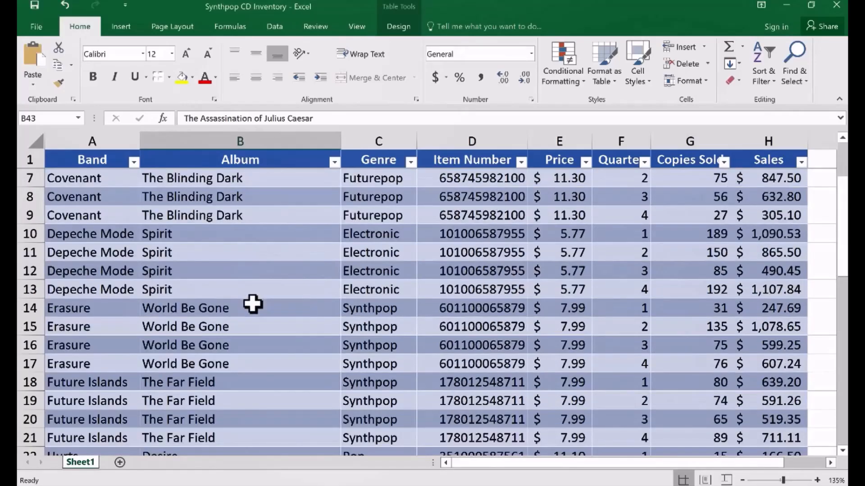
left_click(128, 26)
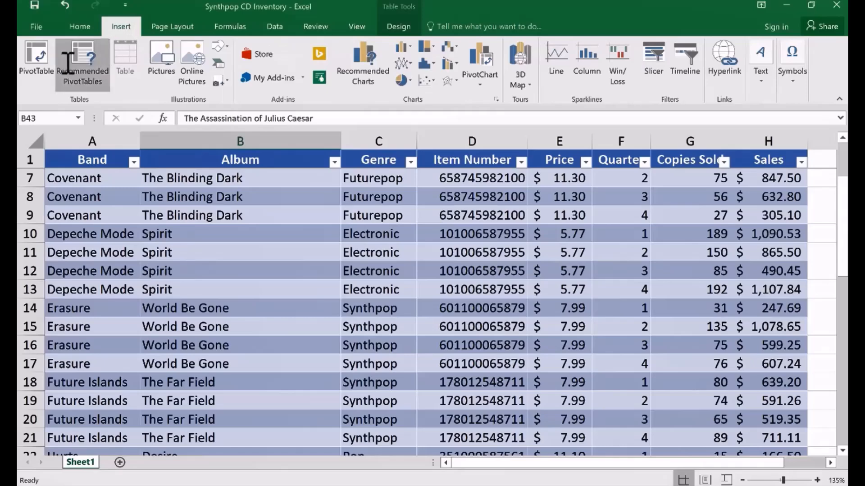
left_click(40, 59)
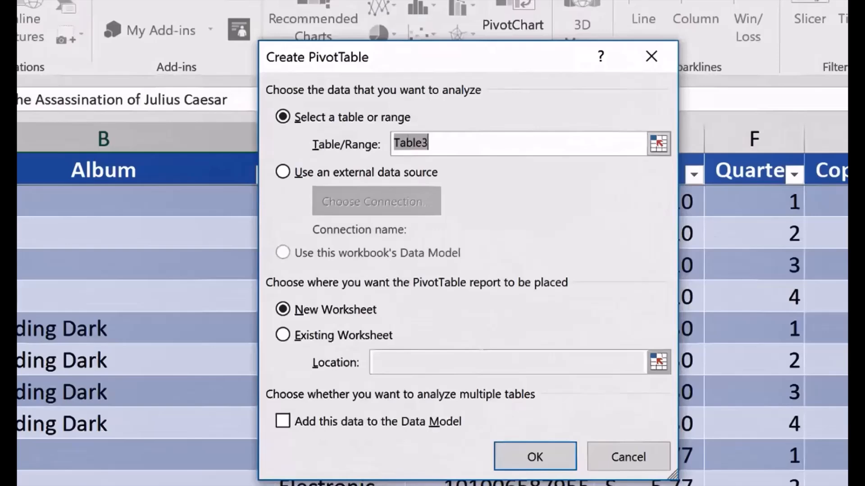
left_click_drag(445, 85, 424, 77)
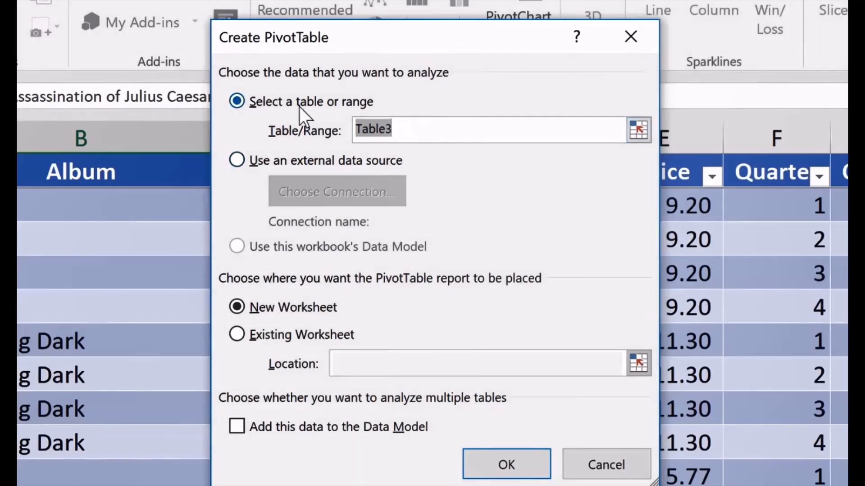
left_click(234, 155)
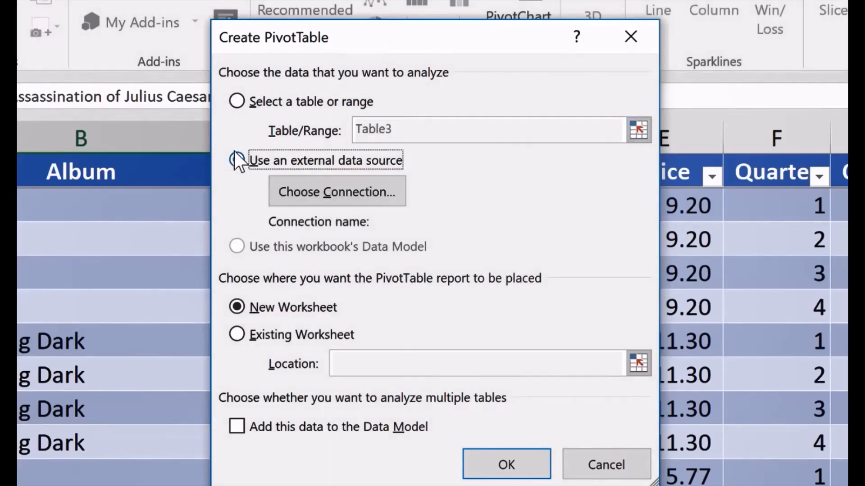
left_click(237, 103)
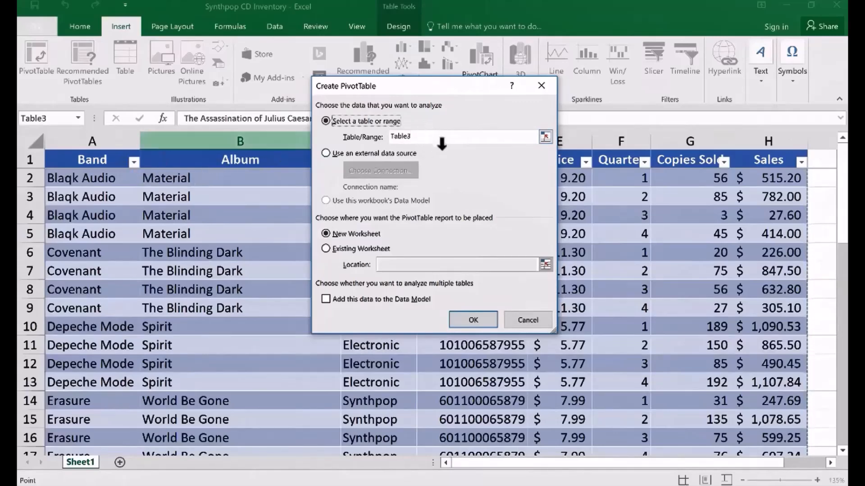
left_click(439, 142)
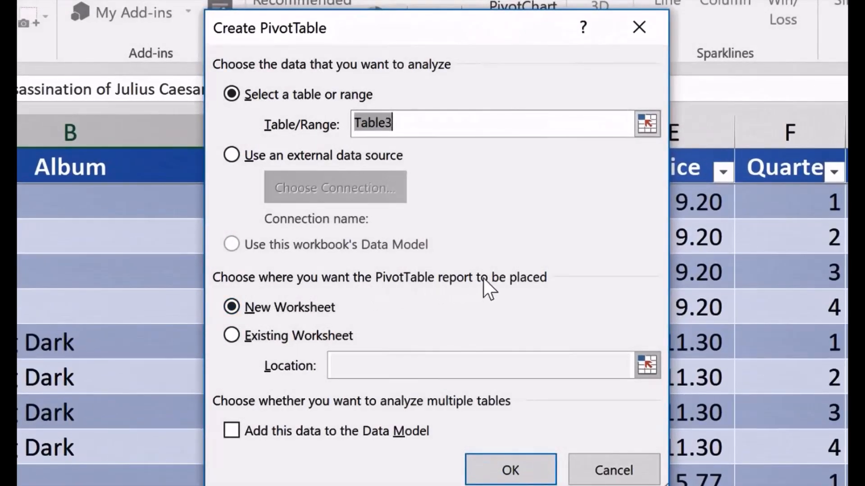
left_click(232, 337)
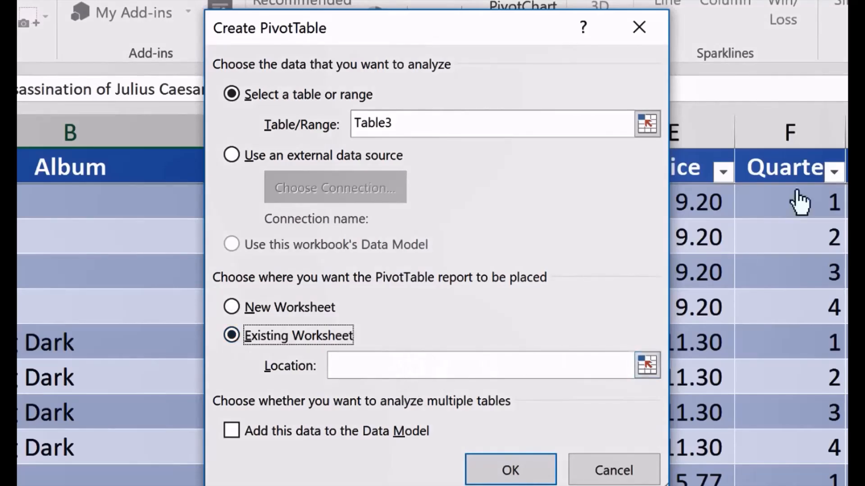
left_click(231, 308)
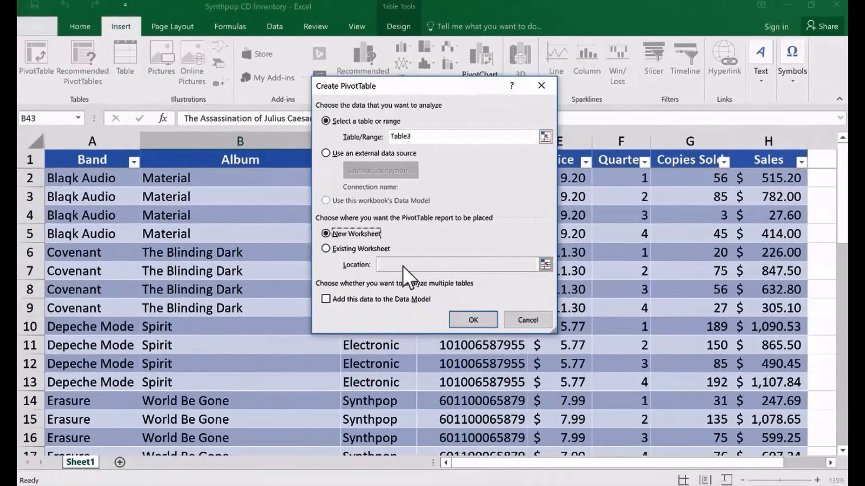
left_click(474, 320)
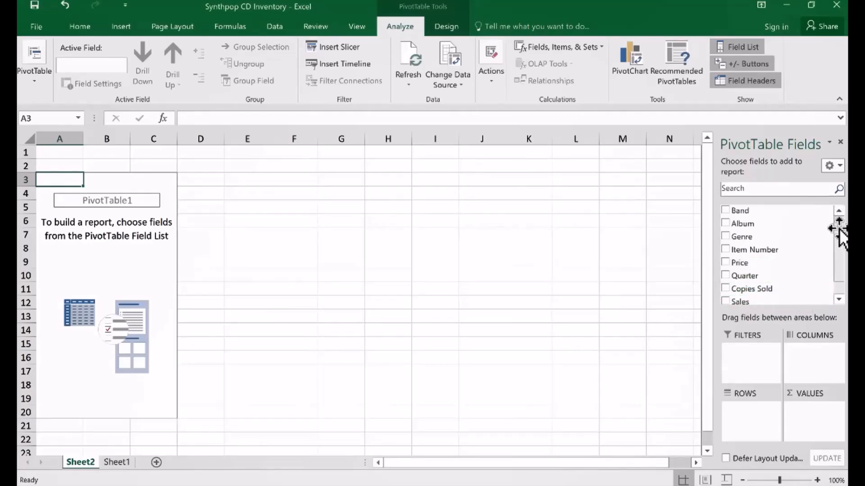
- Set up the PivotTable with Band as the row labels and the sum of Sales as the values
scroll(839, 242, "down", 2)
left_click_drag(840, 270, 838, 234)
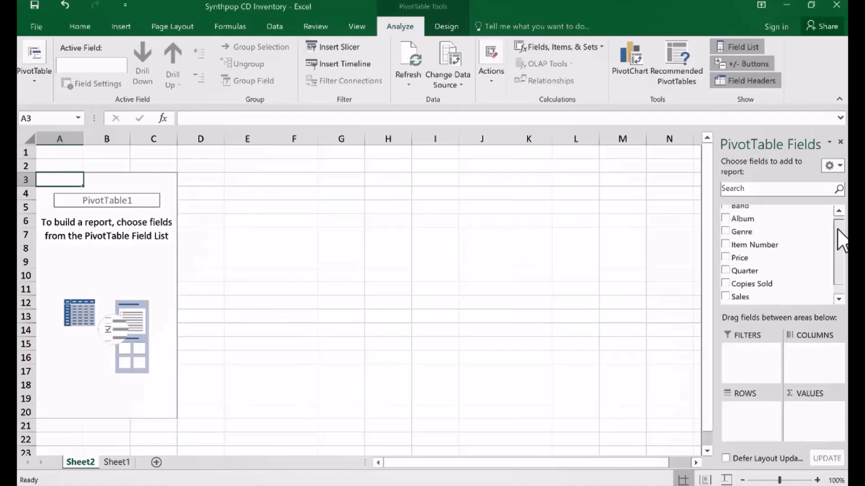
left_click(118, 462)
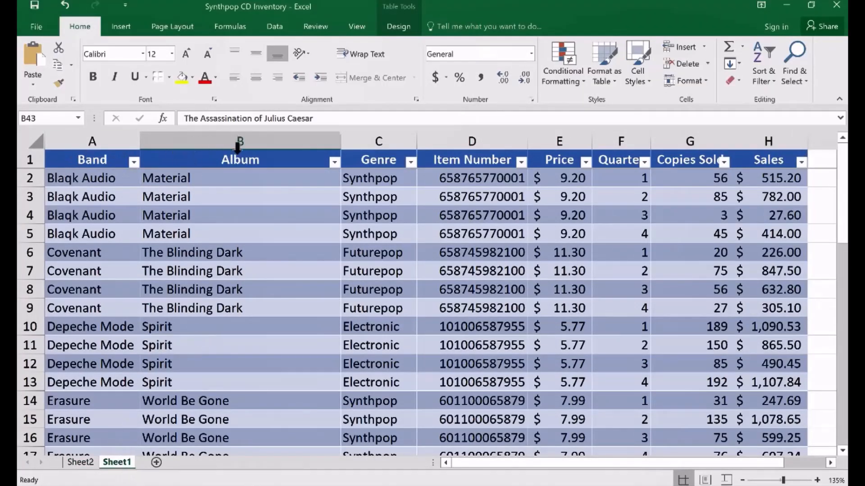
left_click(80, 462)
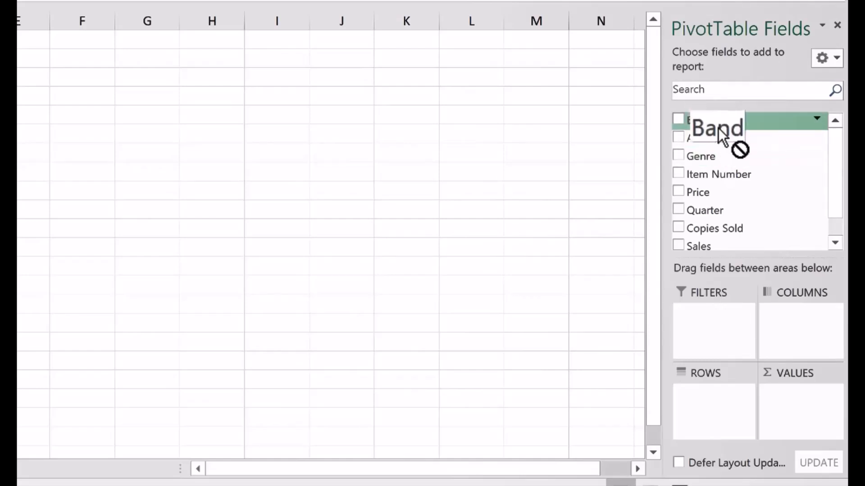
left_click_drag(719, 128, 744, 418)
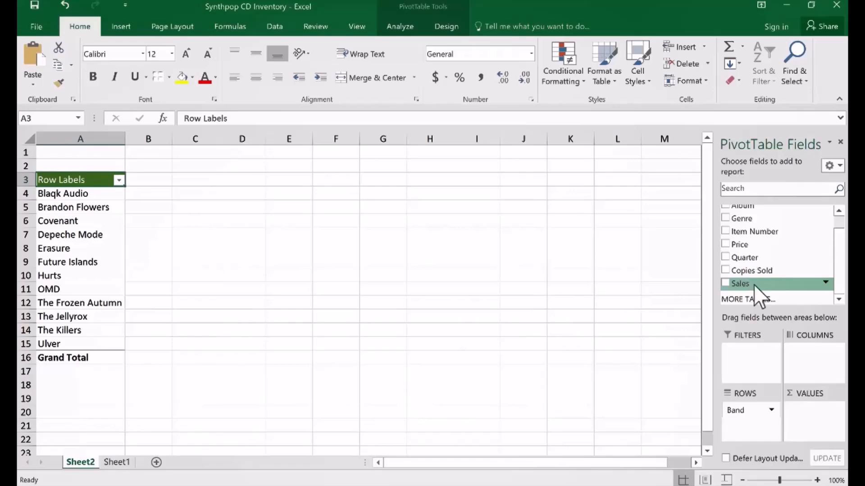
left_click_drag(753, 285, 821, 427)
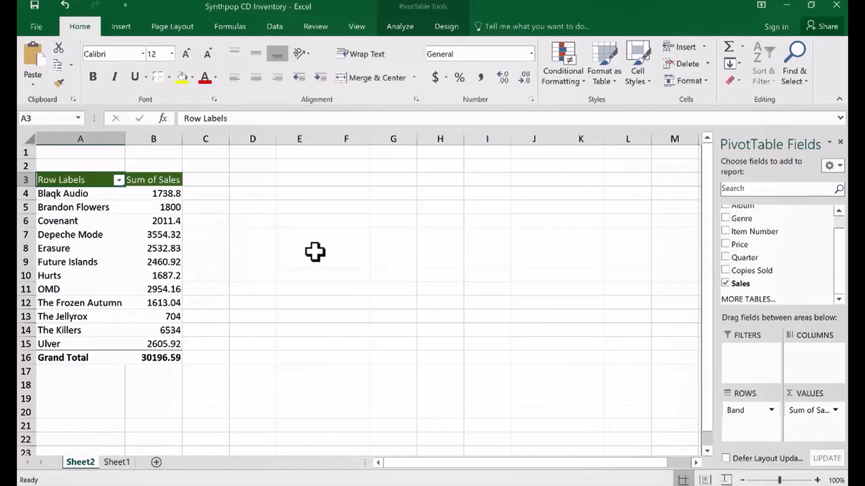
- Replace Sales with Copies Sold as the PivotTable's value field
left_click(835, 410)
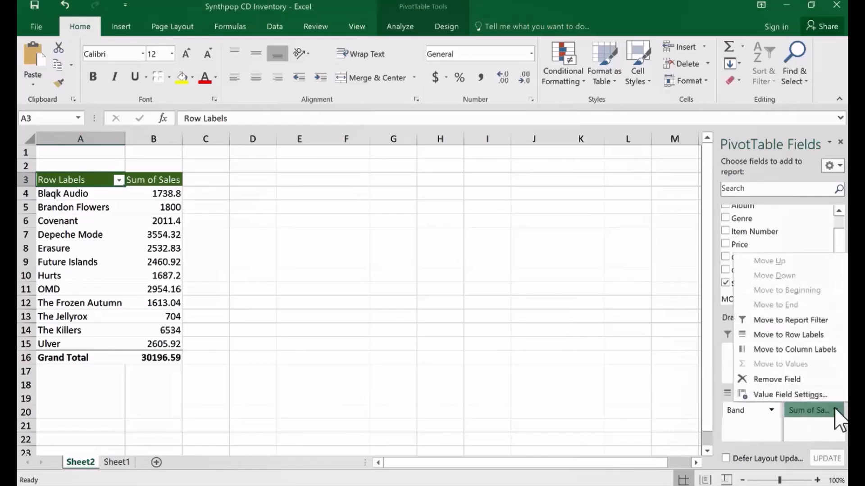
left_click(788, 380)
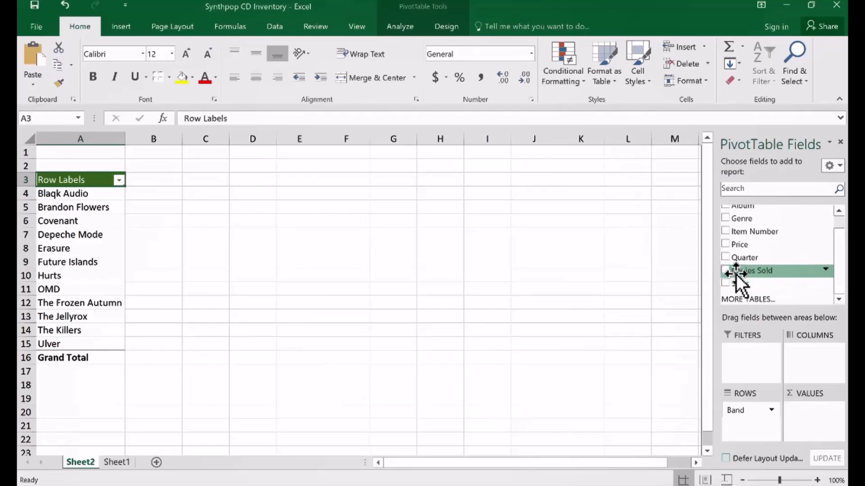
left_click_drag(749, 269, 818, 413)
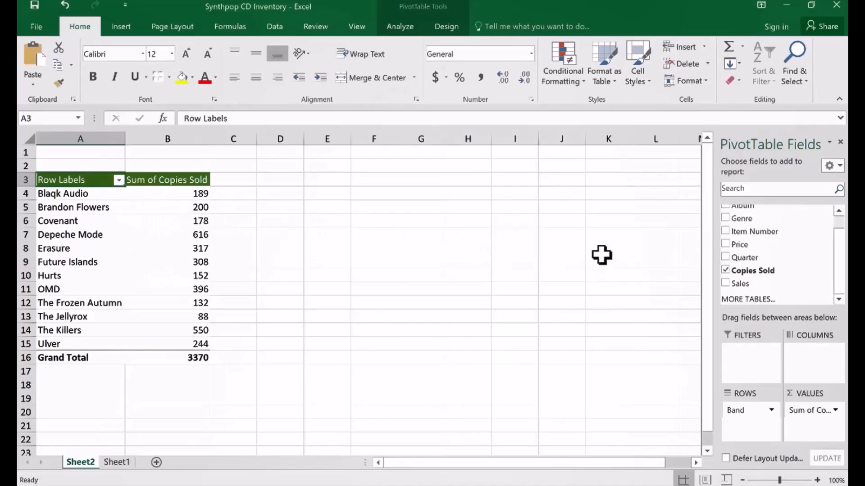
- Swap Copies Sold out of the PivotTable's values and bring Sales back as the summed field
left_click(813, 409)
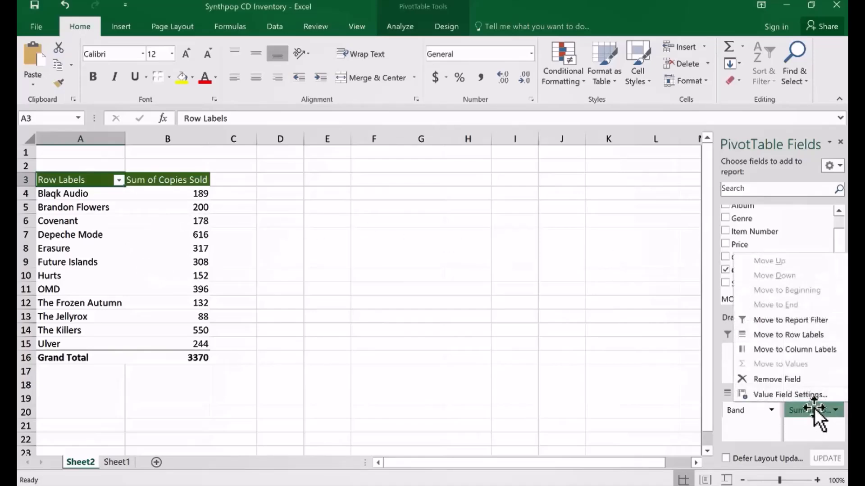
left_click(777, 379)
left_click_drag(749, 283, 809, 415)
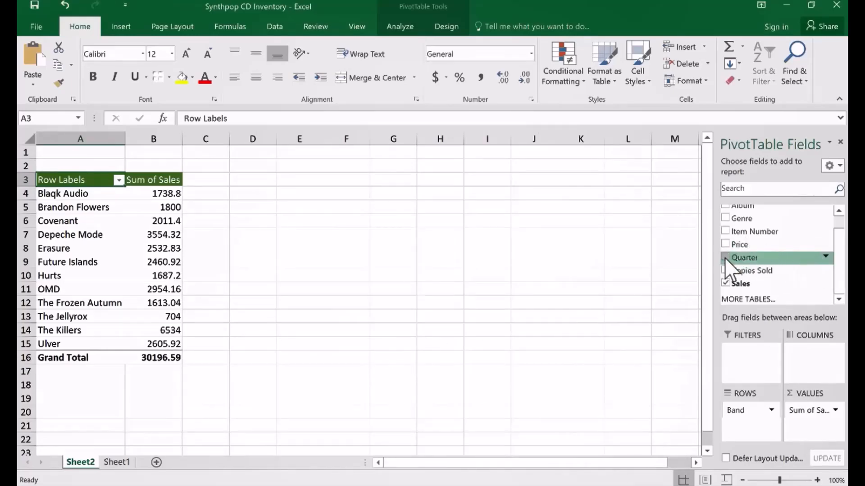
- Try Quarter as the PivotTable's column labels, and remove the field again
left_click_drag(725, 258, 811, 365)
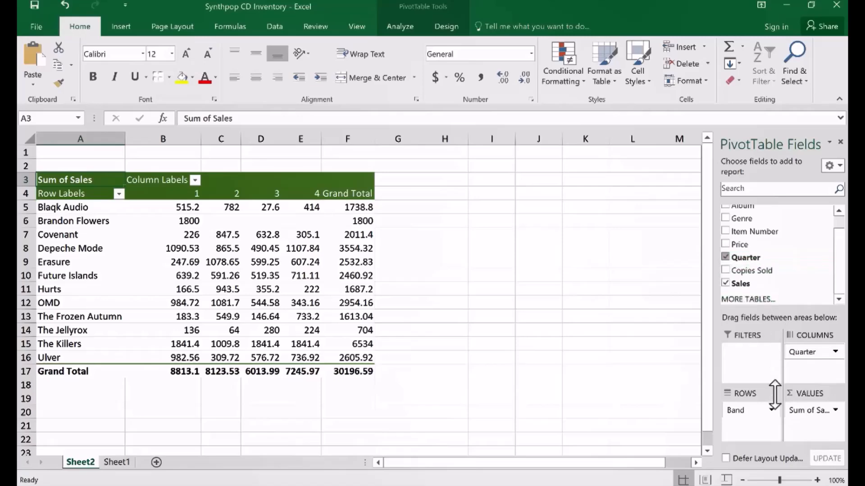
left_click(834, 352)
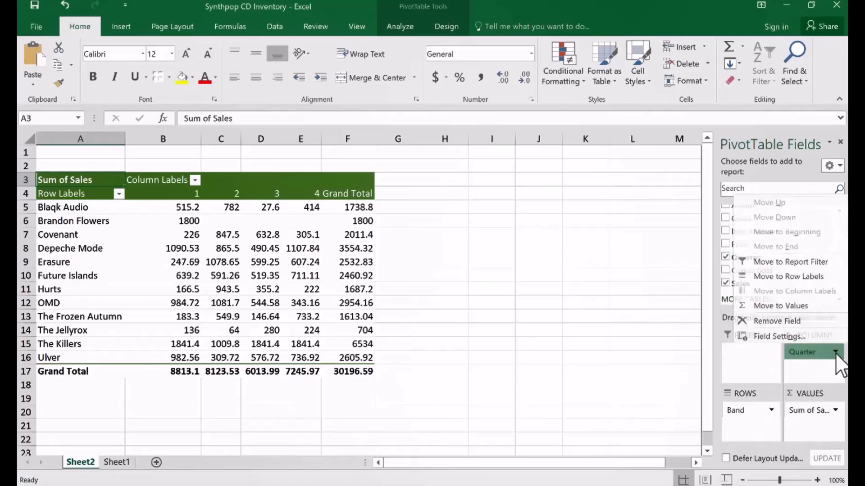
left_click(795, 321)
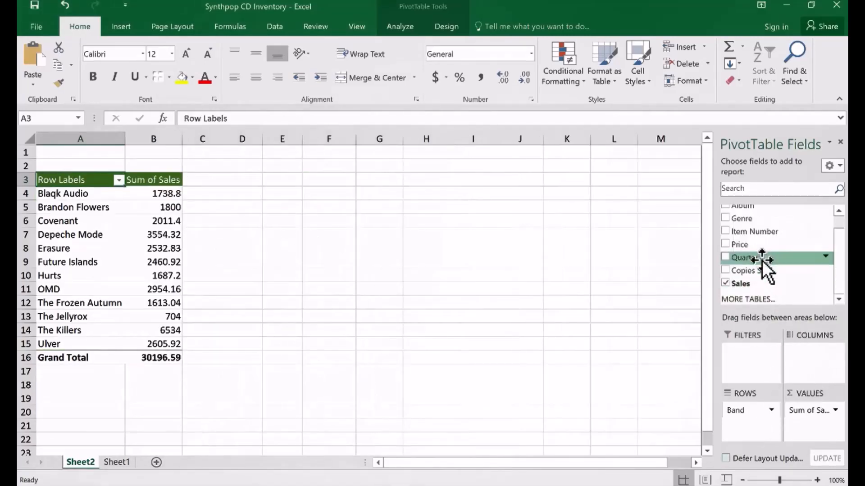
- Add Quarter to the PivotTable rows beneath Band and compare the report with the source data on Sheet1
left_click_drag(753, 258, 762, 343)
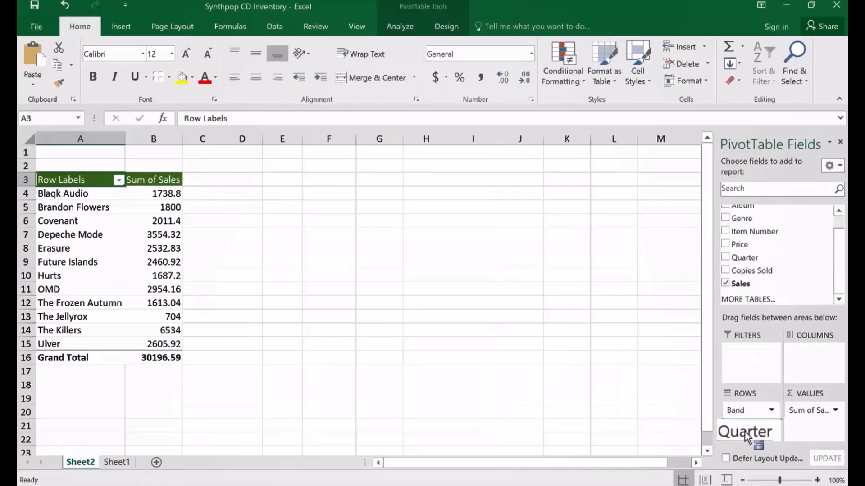
left_click_drag(744, 431, 745, 431)
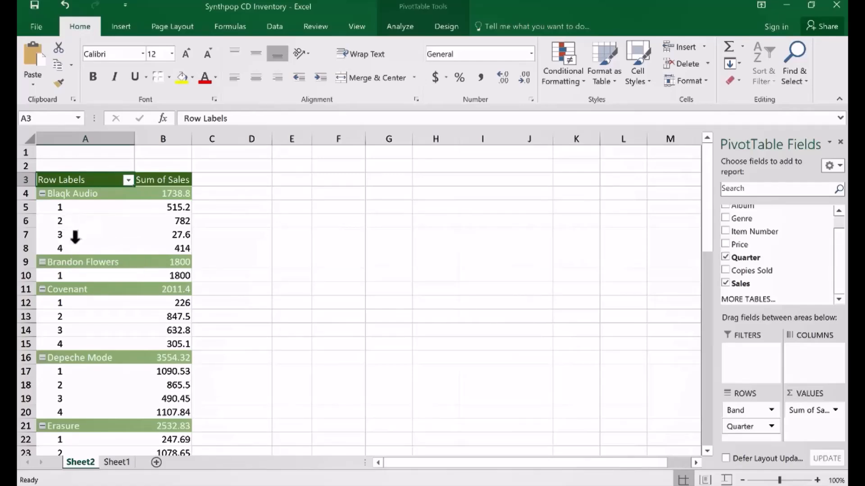
left_click(117, 462)
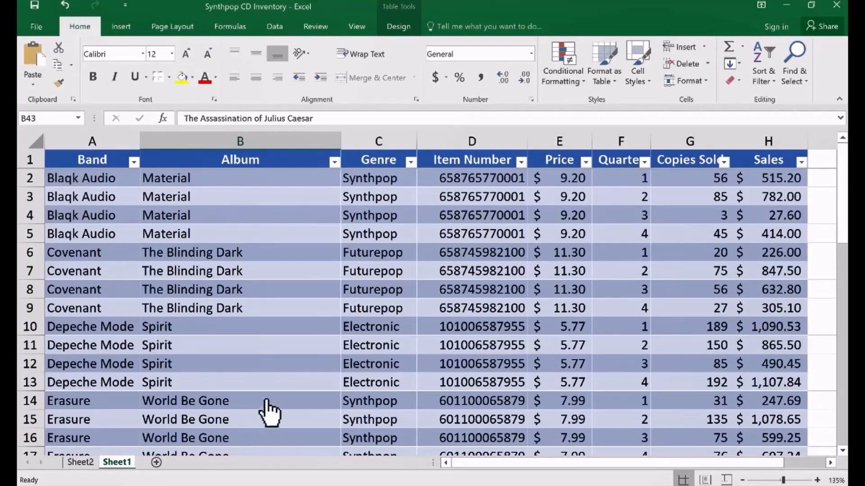
left_click(76, 464)
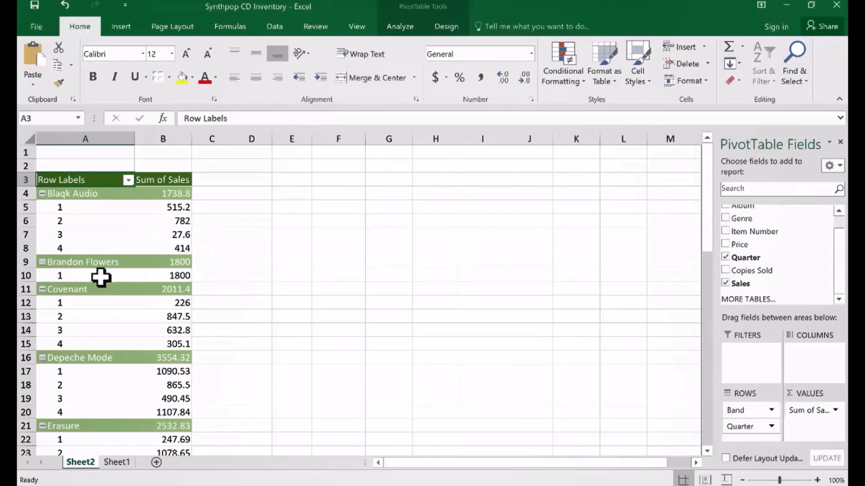
- Review the quarterly sales nested under each band, and move Quarter from the rows to the columns
scroll(100, 277, "down", 1)
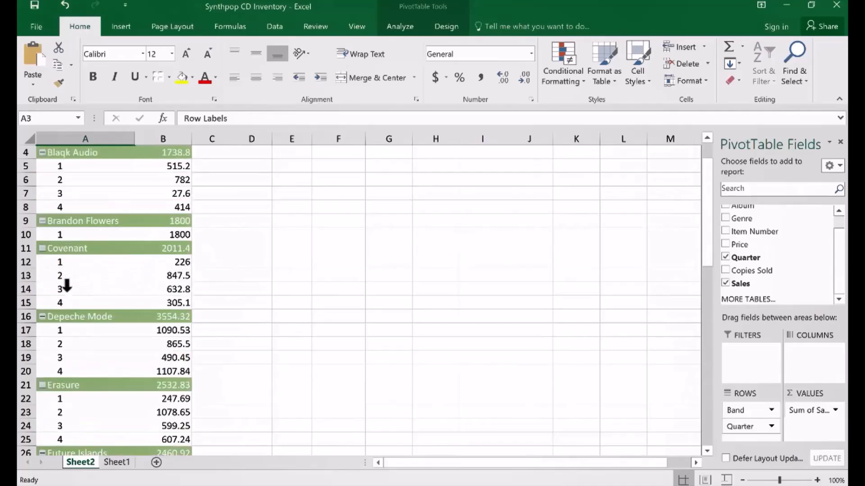
scroll(83, 330, "down", 12)
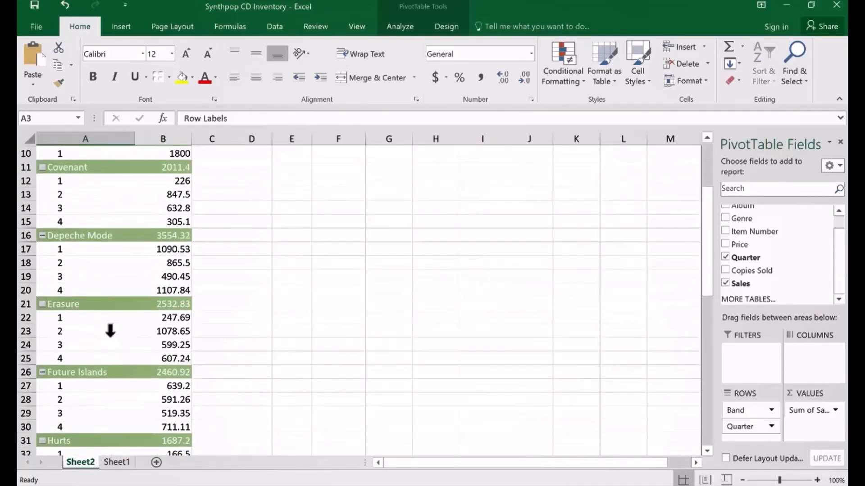
scroll(91, 310, "down", 1)
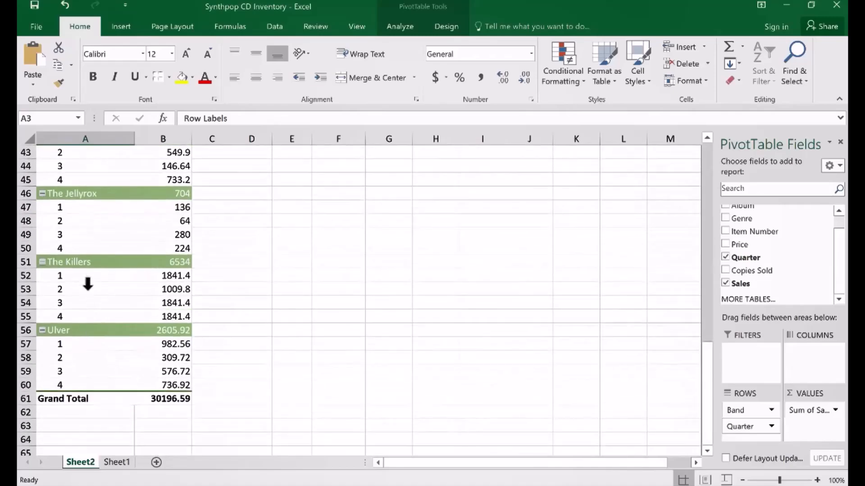
scroll(93, 293, "up", 14)
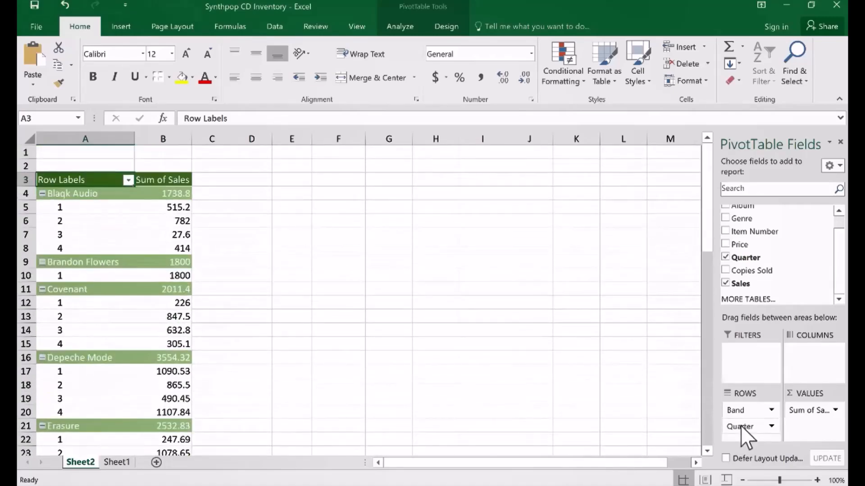
left_click_drag(740, 426, 807, 358)
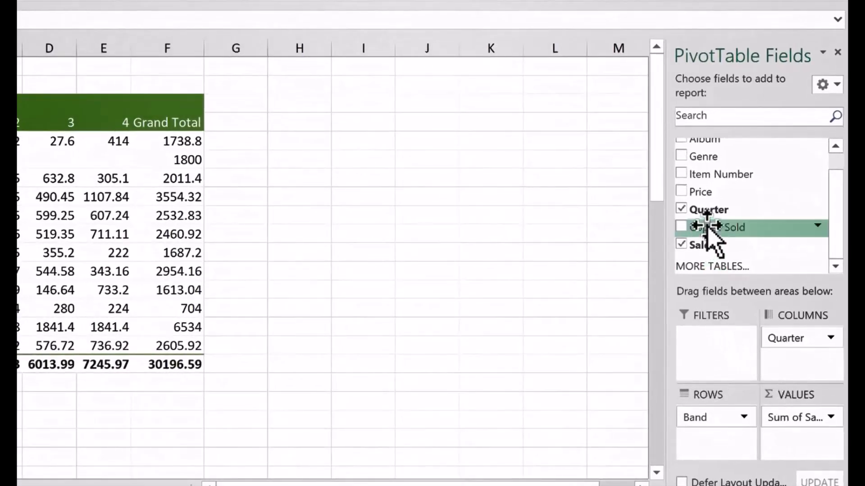
- Try Quarter as the PivotTable's report filter showing only quarter 1, and return the field to the columns
left_click_drag(710, 214, 720, 341)
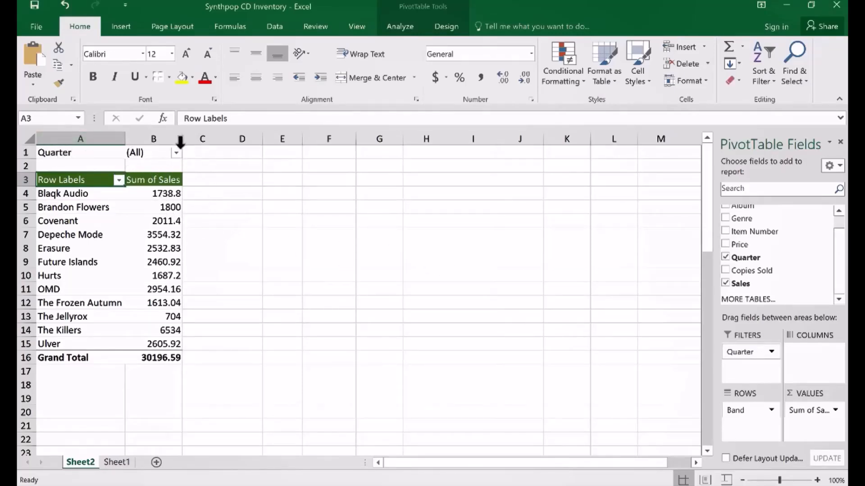
left_click(176, 152)
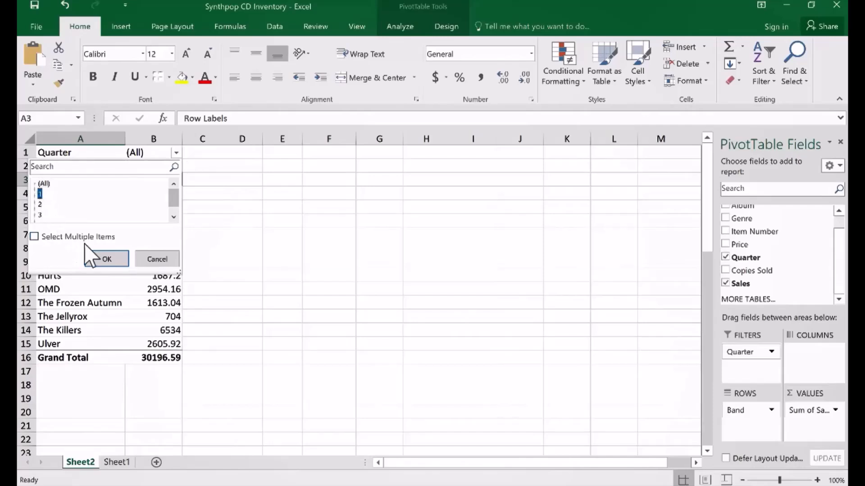
left_click(107, 259)
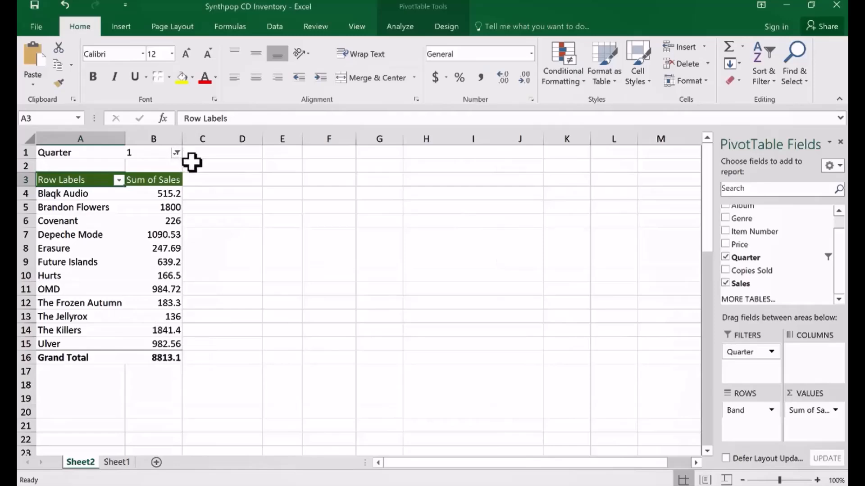
left_click_drag(749, 352, 806, 357)
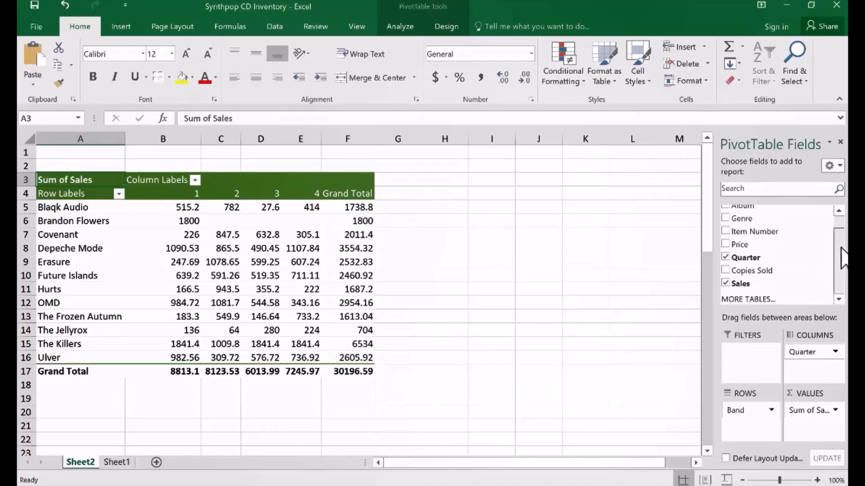
- Add Album to the PivotTable rows beneath Band, and add Genre as the report filter
left_click_drag(842, 257, 840, 235)
left_click_drag(751, 225, 750, 425)
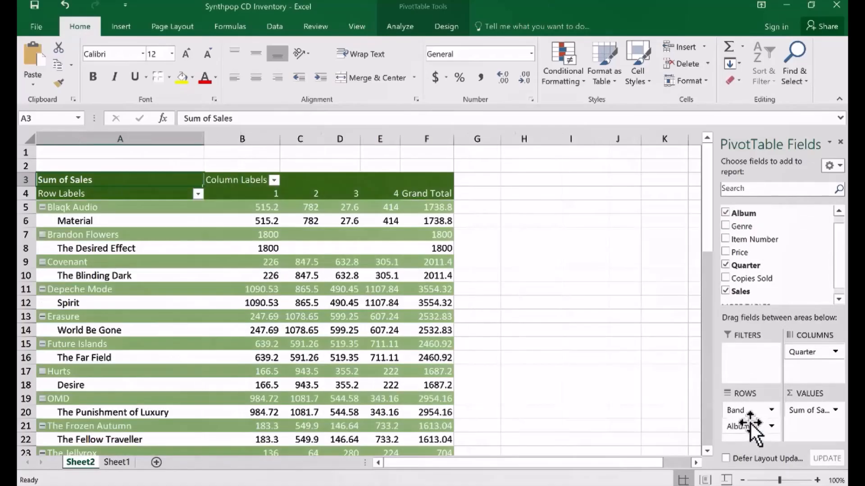
left_click_drag(741, 226, 730, 356)
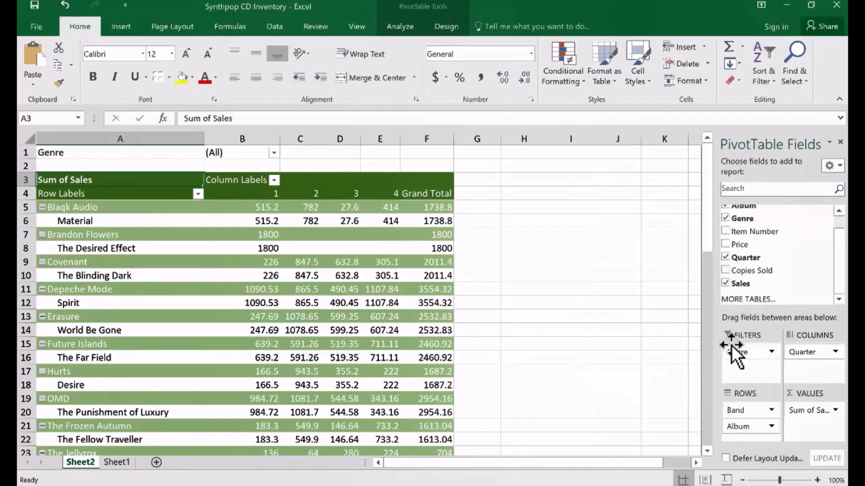
- Filter the PivotTable report by Genre to show only Synthpop
left_click(274, 154)
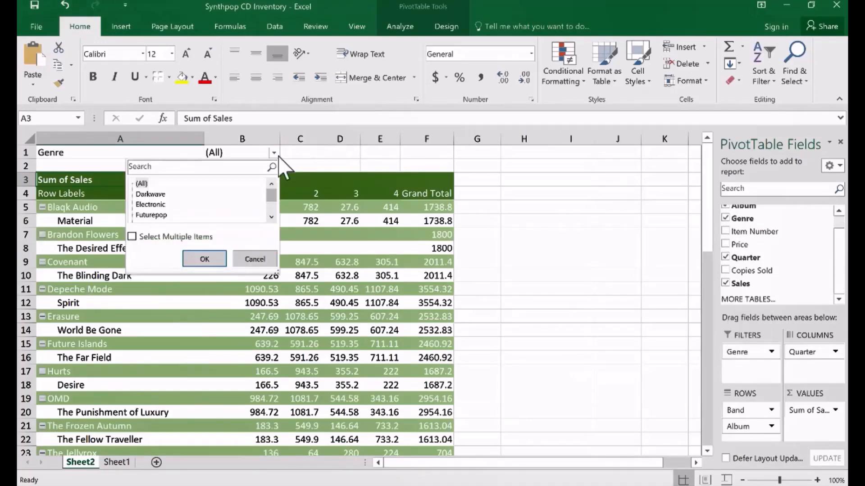
left_click_drag(272, 196, 272, 206)
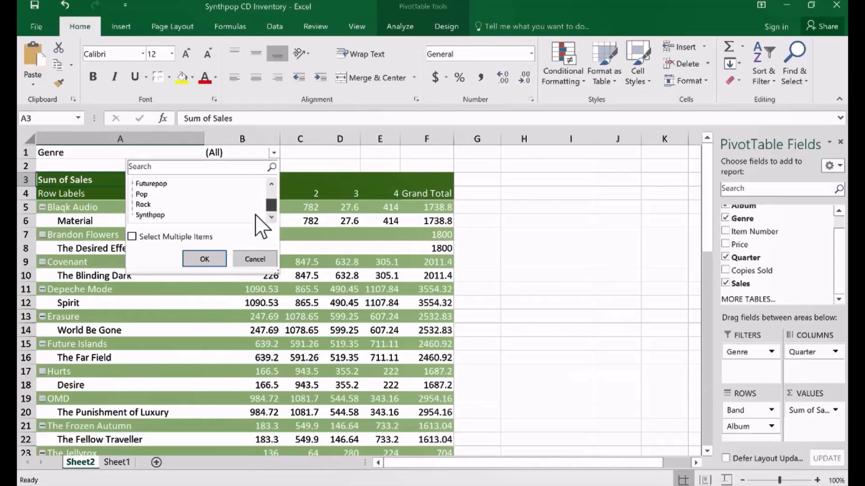
left_click(205, 259)
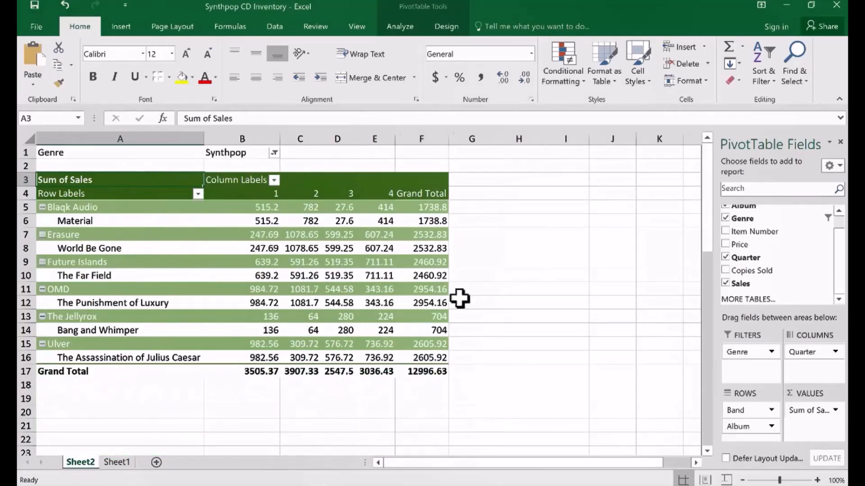
left_click_drag(738, 244, 768, 272)
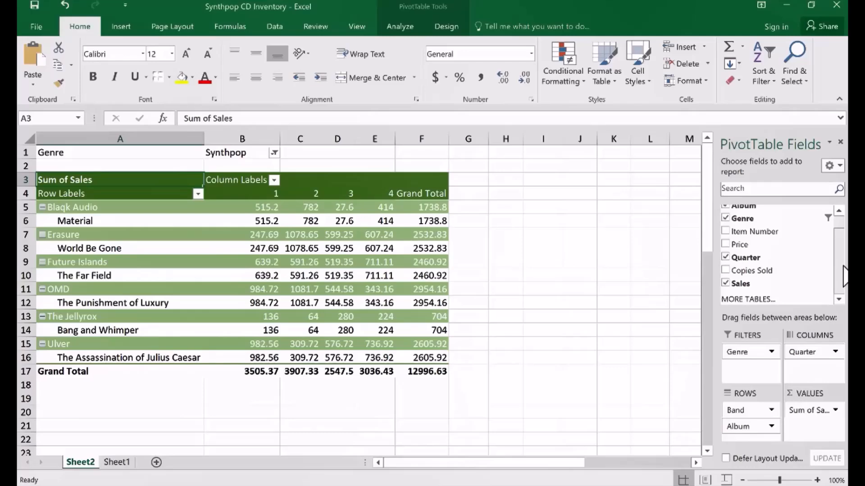
scroll(838, 229, "up", 1)
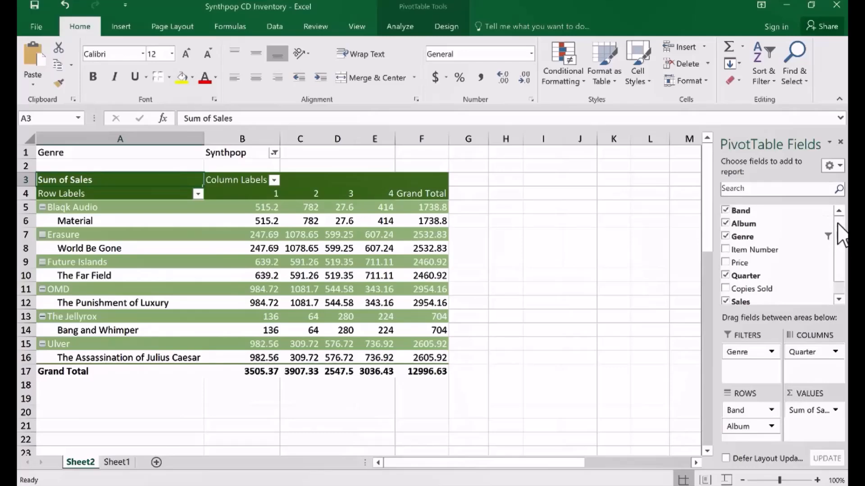